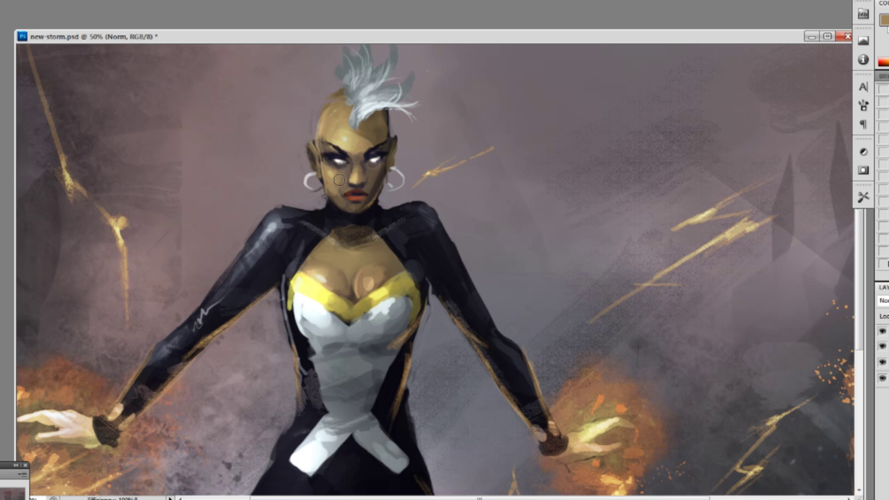
Sample the surrounding skin and shadow tones and touch up the brow and upper lid of the left-hand eye.
alt+click(350, 163)
alt+click(343, 136)
drag(337, 152, 329, 152)
alt+click(357, 145)
alt+click(381, 137)
Pick a different brush and repaint the left-hand neck and shoulder contour with sampled suit and background colors.
key(ctrl+plus)
drag(425, 203, 453, 236)
right_click(454, 255)
click(512, 334)
click(530, 60)
alt+click(318, 210)
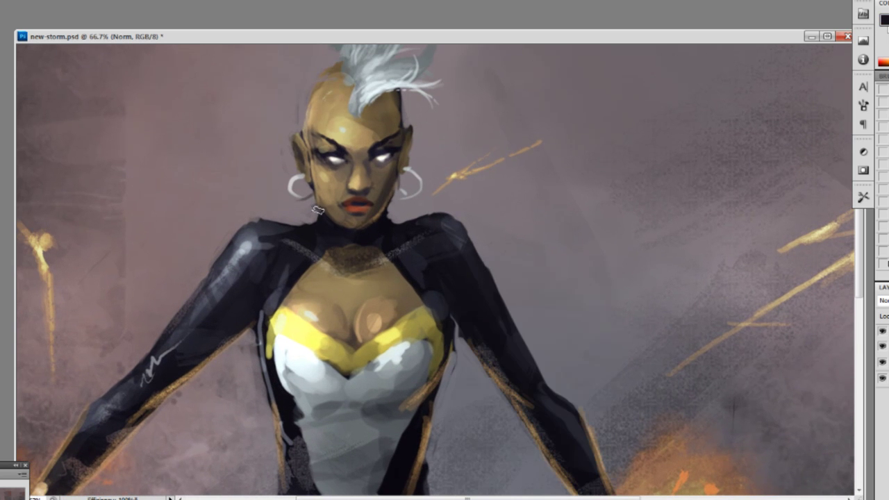
alt+click(317, 218)
mouse_move(318, 231)
mouse_down()
mouse_move(289, 225)
mouse_move(297, 243)
mouse_move(251, 217)
mouse_up()
alt+click(314, 239)
alt+click(303, 221)
Reshape the right-hand side of the neck and shoulder line using sampled suit and background tones.
mouse_move(390, 212)
mouse_down()
mouse_move(413, 218)
mouse_move(396, 234)
mouse_up()
alt+click(389, 237)
alt+click(408, 214)
mouse_move(404, 226)
mouse_down()
mouse_move(434, 213)
mouse_move(407, 220)
mouse_up()
alt+click(386, 217)
alt+click(402, 207)
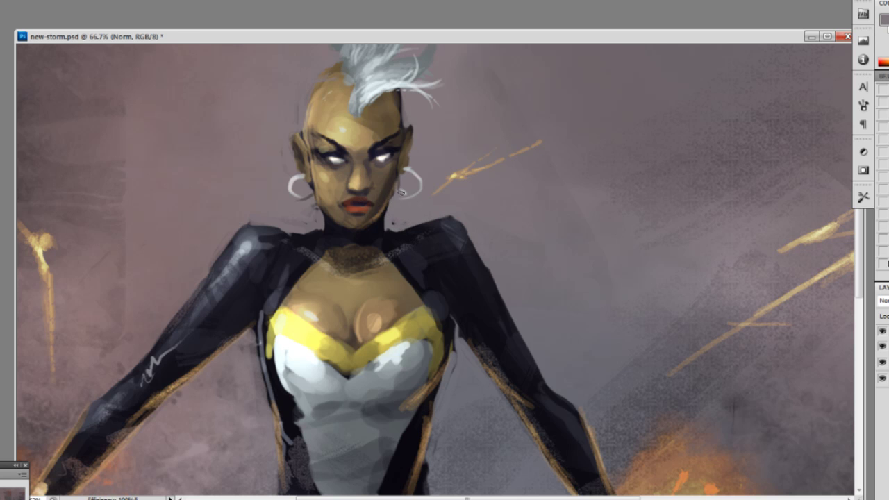
Paint the high collar in the dark suit color, covering the brown patch at the base of the neck.
drag(322, 213, 327, 226)
alt+click(341, 234)
drag(326, 219, 333, 254)
mouse_move(350, 251)
mouse_down()
mouse_move(327, 261)
mouse_move(362, 255)
mouse_up()
alt+click(354, 243)
drag(363, 249, 377, 256)
Refine the eyebrows and upper eyelids with sampled skin and dark tones.
alt+click(340, 140)
alt+click(341, 152)
drag(338, 149, 323, 149)
alt+click(381, 146)
alt+click(379, 146)
mouse_move(382, 143)
mouse_down()
mouse_move(389, 149)
mouse_move(337, 140)
mouse_move(340, 154)
mouse_move(322, 154)
mouse_move(340, 161)
mouse_up()
alt+click(393, 147)
Replace the white glow of the left-hand eye with a defined eye shape using sampled skin and shadow colors.
alt+click(353, 122)
alt+click(339, 145)
alt+click(318, 134)
alt+click(329, 144)
alt+click(325, 149)
alt+click(318, 156)
alt+click(338, 146)
alt+click(335, 158)
alt+click(333, 161)
alt+click(378, 150)
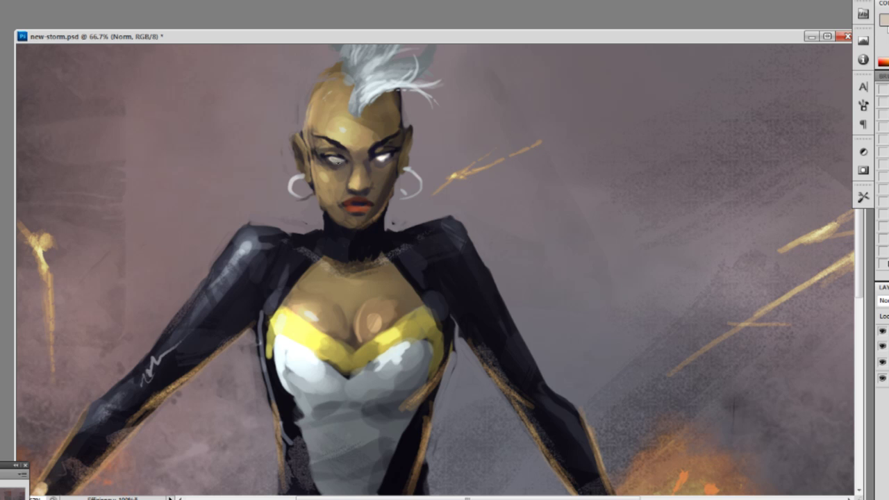
Paint the iris, eye white and lid details of the left-hand eye.
alt+click(337, 159)
alt+click(338, 152)
alt+click(338, 147)
alt+click(346, 160)
alt+click(334, 161)
Blend skin tones along the inner eye corner and the bridge of the nose.
alt+click(354, 162)
alt+click(352, 167)
alt+click(347, 170)
alt+click(357, 135)
alt+click(352, 161)
drag(357, 160, 358, 169)
alt+click(360, 153)
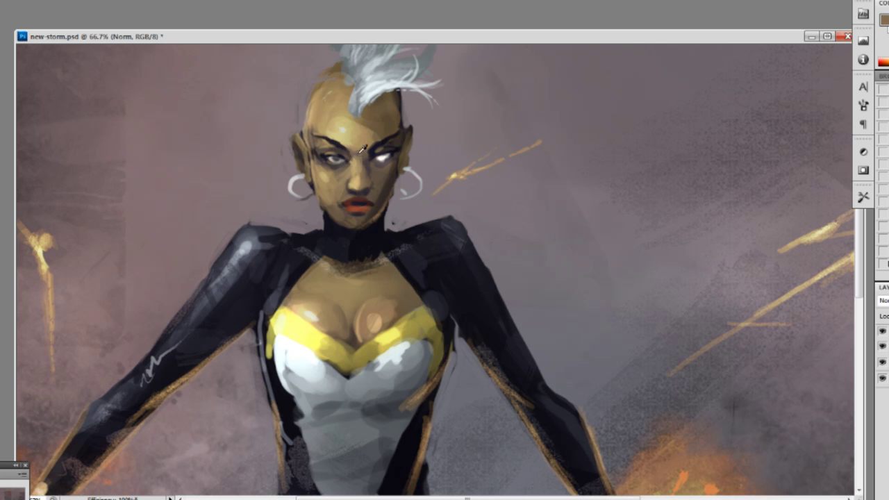
Model the forehead, brow and nose bridge with sampled light and mid skin tones.
alt+click(351, 139)
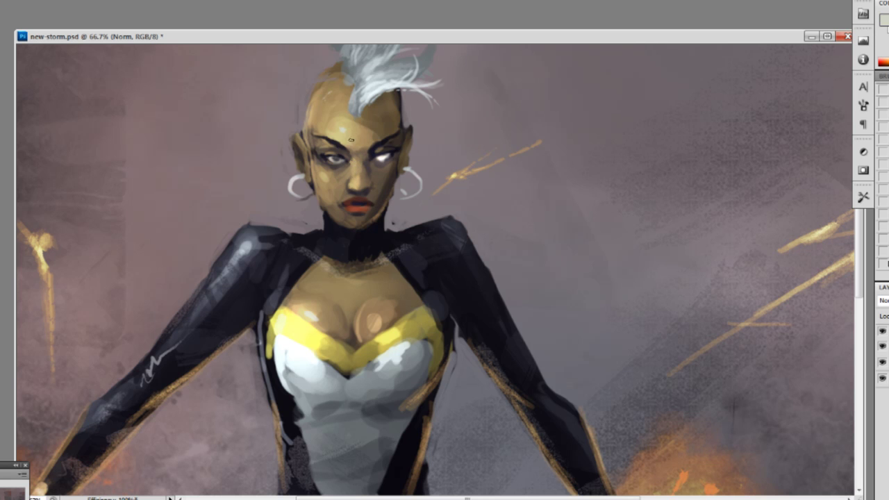
alt+click(349, 183)
alt+click(359, 188)
alt+click(369, 175)
alt+click(368, 128)
alt+click(356, 162)
alt+click(354, 152)
alt+click(343, 151)
alt+click(342, 152)
alt+click(343, 130)
alt+click(344, 130)
Smooth the shading at the side of the nose and over both cheeks with sampled skin tones.
alt+click(358, 185)
alt+click(356, 187)
alt+click(354, 188)
alt+click(346, 184)
alt+click(336, 178)
alt+click(383, 178)
alt+click(387, 173)
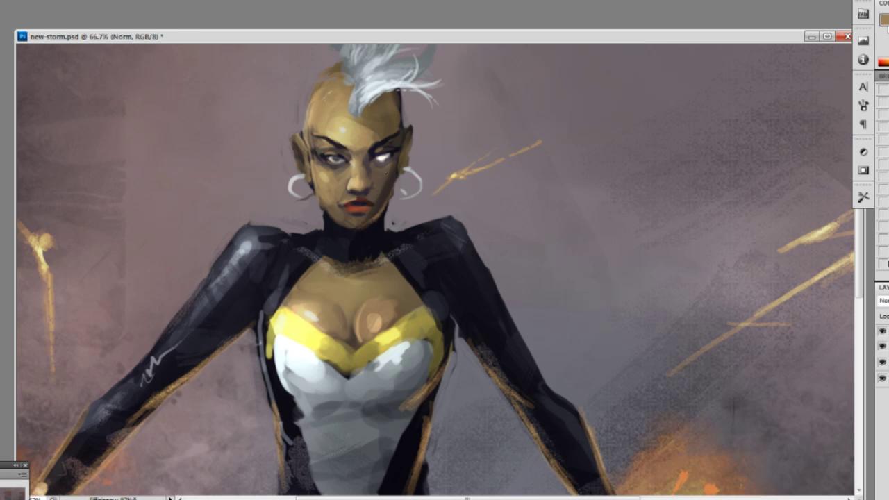
Refine the nose tip, nostrils and bridge highlight using sampled skin and shadow colors.
alt+click(358, 197)
alt+click(362, 189)
alt+click(354, 188)
alt+click(355, 191)
alt+click(349, 186)
alt+click(354, 182)
drag(356, 176, 358, 164)
alt+click(349, 185)
alt+click(342, 187)
alt+click(340, 185)
alt+click(341, 182)
Even out the shading of the left-hand cheek and jaw with sampled skin tones.
alt+click(332, 200)
alt+click(327, 191)
alt+click(334, 177)
alt+click(333, 187)
alt+click(331, 186)
alt+click(322, 165)
alt+click(325, 170)
alt+click(330, 189)
alt+click(329, 214)
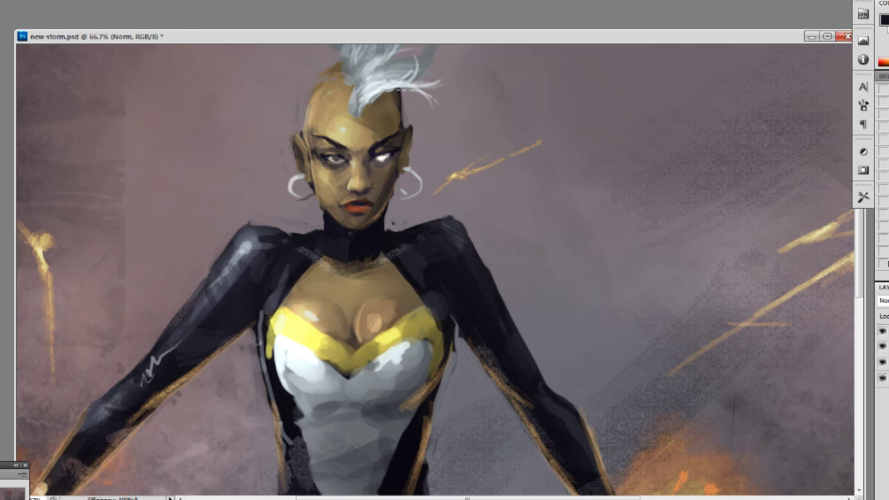
Redraw the dividing line and outline of the lips with sampled red and dark tones.
alt+click(362, 222)
alt+click(357, 207)
alt+click(352, 208)
drag(348, 205, 366, 204)
alt+click(350, 207)
alt+click(392, 193)
alt+click(365, 202)
Repaint the mouth as slightly parted red lips with a light hint of teeth between them.
alt+click(352, 154)
alt+click(365, 206)
alt+click(365, 201)
drag(345, 203, 350, 202)
alt+click(366, 214)
alt+click(364, 195)
alt+click(365, 206)
alt+click(366, 203)
alt+click(364, 209)
mouse_move(358, 207)
mouse_down()
mouse_move(367, 208)
mouse_move(346, 225)
mouse_move(336, 220)
mouse_move(367, 226)
mouse_move(381, 211)
mouse_up()
alt+click(366, 202)
Shade the skin around the mouth and chin with sampled face and shadow tones.
alt+click(350, 215)
alt+click(341, 197)
alt+click(328, 216)
alt+click(366, 220)
alt+click(361, 226)
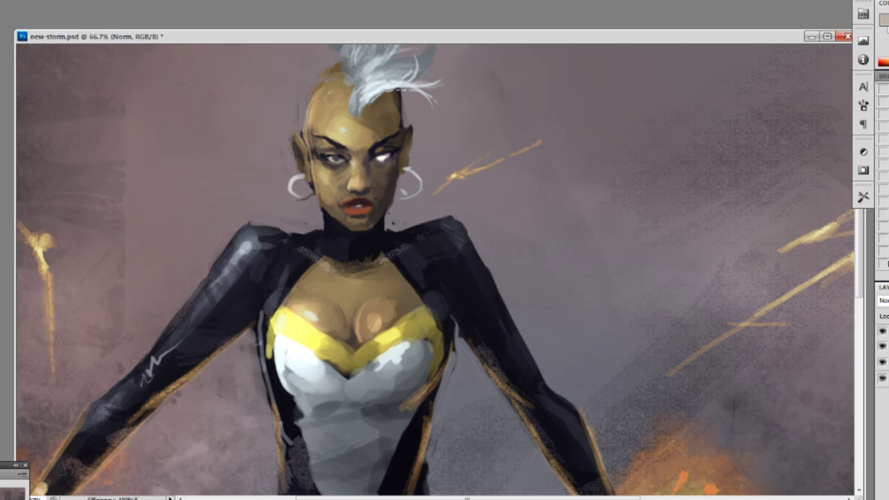
Paint the left-hand cheek and jaw plane with strokes of sampled skin color.
alt+click(357, 210)
alt+click(331, 192)
alt+click(322, 200)
drag(321, 195, 330, 201)
alt+click(334, 187)
alt+click(330, 184)
alt+click(329, 184)
alt+click(327, 182)
Blend the left-hand cheekbone into the outer edge of the face and jawline.
alt+click(337, 171)
alt+click(319, 165)
alt+click(337, 172)
alt+click(353, 195)
alt+click(326, 194)
drag(325, 185, 321, 195)
alt+click(328, 193)
alt+click(338, 207)
Tone down the white glow of the right-hand eye and start defining its iris and lids.
drag(473, 139, 482, 142)
alt+click(395, 161)
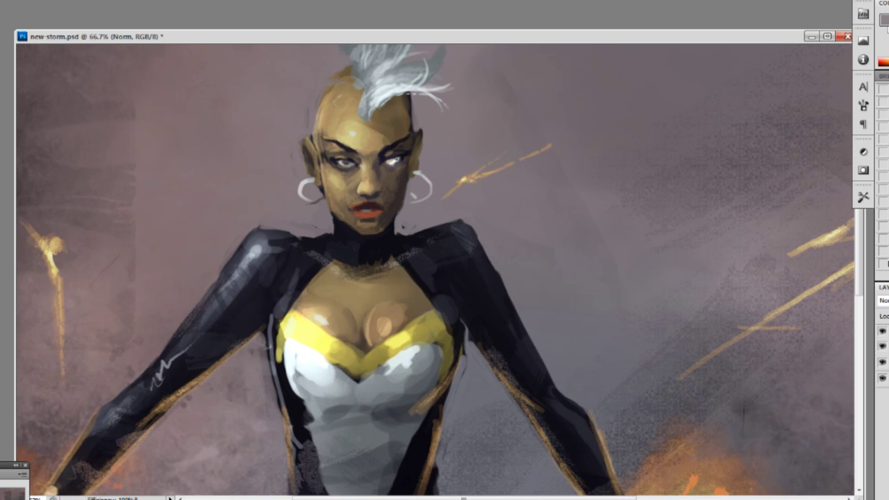
drag(392, 163, 384, 165)
alt+click(400, 155)
alt+click(392, 137)
alt+click(410, 161)
Clean up the left-hand neck edge and refine the ear and the head outline above it.
alt+click(346, 228)
drag(332, 207, 332, 218)
alt+click(330, 210)
alt+click(320, 179)
alt+click(316, 175)
alt+click(317, 182)
mouse_move(313, 173)
mouse_down()
mouse_move(323, 151)
mouse_move(327, 163)
mouse_move(319, 114)
mouse_move(342, 82)
mouse_up()
alt+click(315, 165)
alt+click(314, 159)
Smooth the left-hand temple and shaved scalp, cleaning the head contour with sampled skin and background colors.
alt+click(320, 166)
alt+click(321, 122)
alt+click(322, 153)
alt+click(324, 164)
alt+click(326, 147)
alt+click(330, 164)
alt+click(348, 145)
alt+click(324, 134)
alt+click(318, 132)
alt+click(324, 117)
alt+click(317, 90)
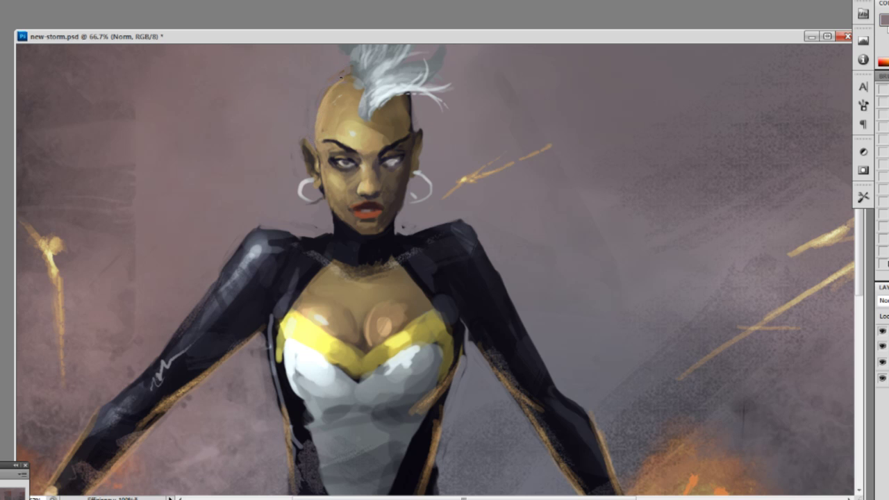
Toggle the lowest visible layer to check its contribution and step back the last four history states.
click(882, 379)
click(881, 380)
key(ctrl+alt+z)
key(ctrl+alt+z)
key(ctrl+alt+z)
key(ctrl+alt+z)
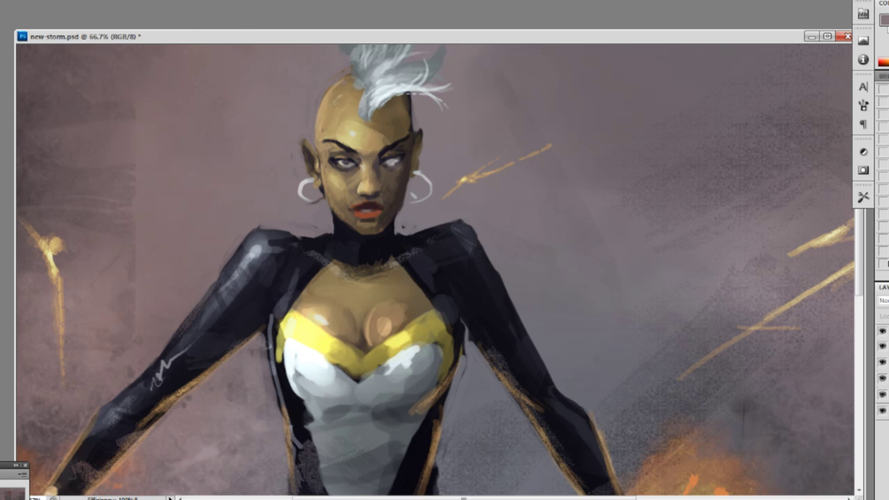
Try blending the forehead and shaved scalp with sampled skin tones, undoing unwanted strokes and reducing the brush size.
alt+click(363, 125)
right_click(362, 125)
click(402, 202)
mouse_move(374, 99)
mouse_down()
mouse_move(359, 120)
mouse_move(318, 124)
mouse_up()
alt+click(346, 95)
alt+click(322, 128)
alt+click(331, 119)
alt+click(352, 132)
key(ctrl+z)
right_click(340, 90)
key(ctrl+z)
key(bracketleft)
key(bracketleft)
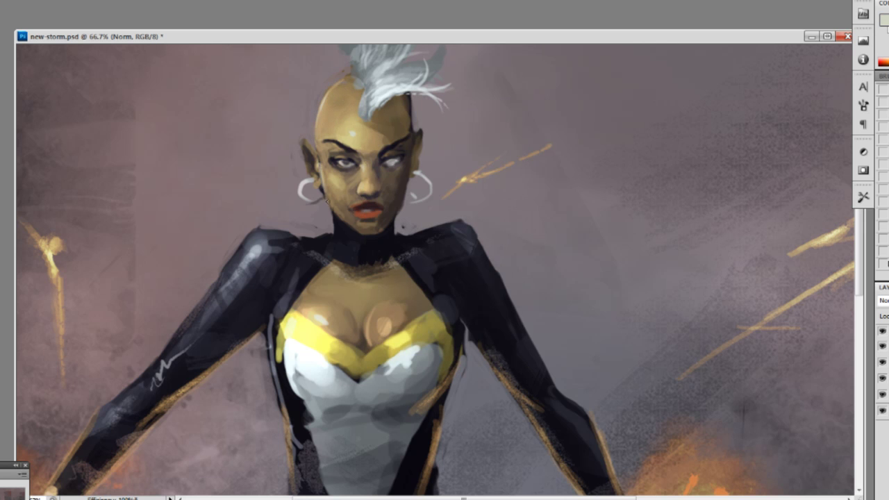
Repaint the left-hand ear and the edge of the face beside it with sampled skin and shadow tones.
alt+click(317, 142)
alt+click(309, 147)
drag(310, 159, 313, 169)
alt+click(309, 159)
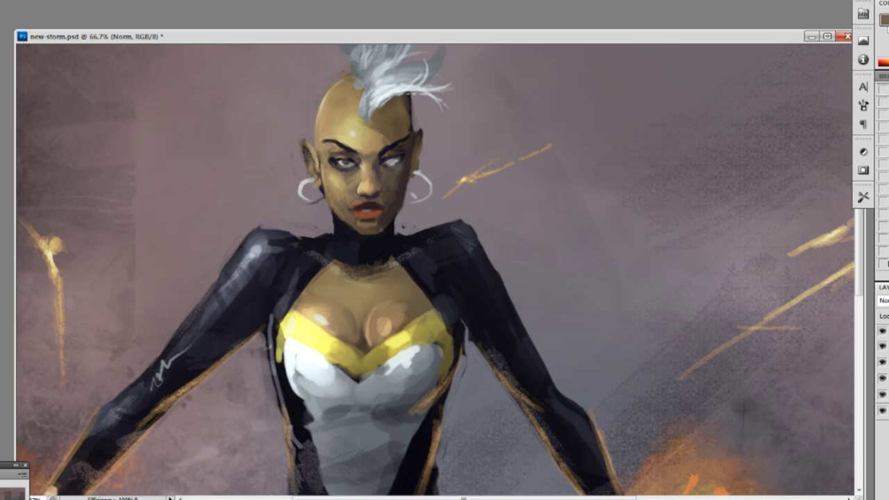
alt+click(312, 150)
alt+click(321, 161)
alt+click(317, 163)
drag(321, 150, 320, 174)
alt+click(322, 183)
alt+click(320, 155)
alt+click(311, 161)
Choose a different brush, reduce its size, and smooth the left-hand cheek below the eye with sampled skin tones.
alt+click(335, 184)
right_click(335, 184)
click(384, 271)
click(364, 45)
key(bracketleft)
key(bracketleft)
key(bracketleft)
key(bracketleft)
key(bracketleft)
key(bracketleft)
mouse_move(334, 189)
mouse_down()
mouse_move(345, 184)
mouse_move(337, 188)
mouse_up()
alt+click(356, 172)
alt+click(336, 182)
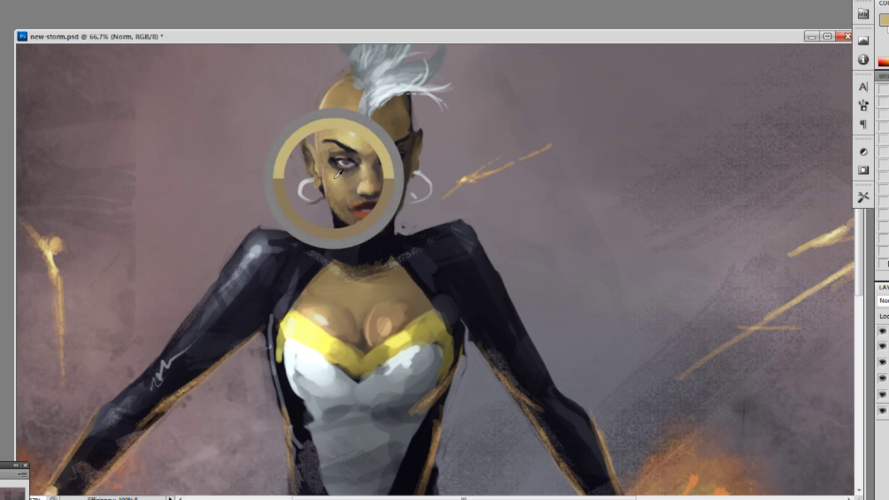
Blend the skin around the mouth, from the chin up to the right-hand cheek.
alt+click(350, 218)
alt+click(354, 224)
alt+click(391, 194)
alt+click(376, 204)
alt+click(383, 212)
alt+click(390, 199)
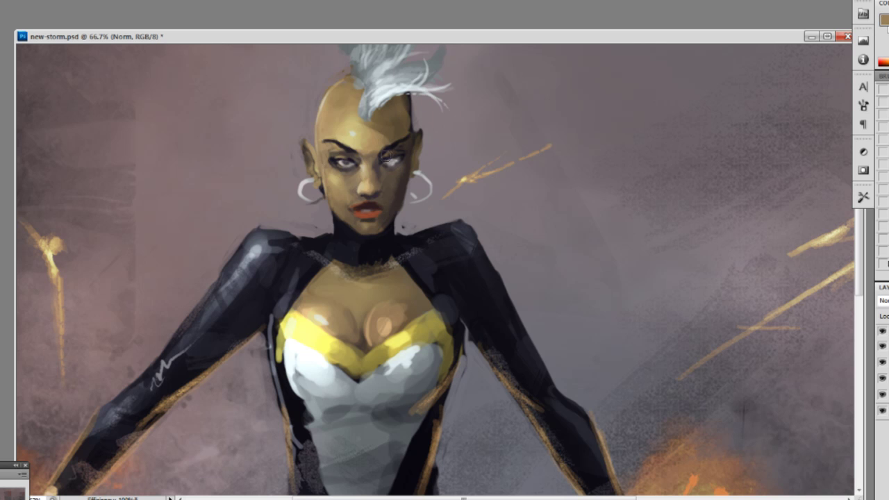
Darken the skin between the nose and right-hand eye and shade the outer right-hand cheek with another brush.
alt+click(375, 182)
alt+click(387, 159)
alt+click(376, 178)
alt+click(405, 168)
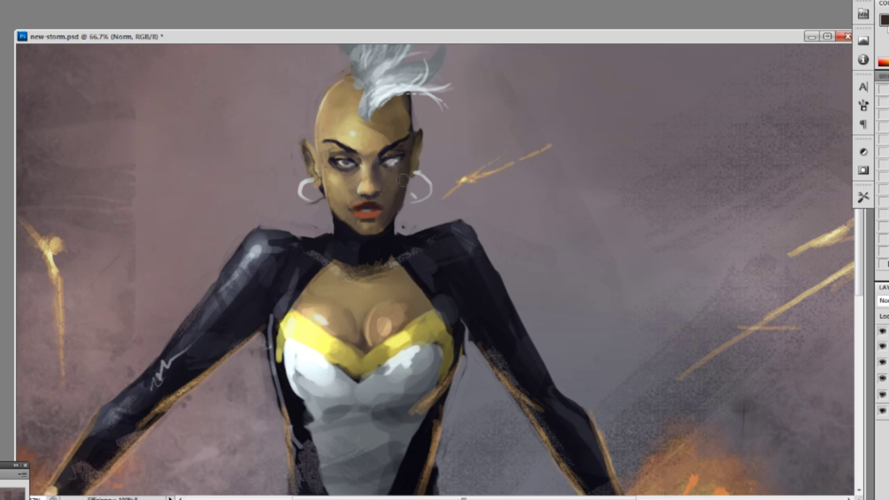
right_click(453, 138)
click(468, 222)
drag(406, 180, 404, 201)
Smooth the chin and jawline against the dark collar and refine the lips above them.
alt+click(376, 236)
alt+click(352, 227)
drag(349, 227, 375, 229)
alt+click(390, 218)
alt+click(386, 233)
alt+click(334, 209)
Model the nose tip, nostrils and bridge with sampled light and shadow skin tones.
alt+click(391, 152)
alt+click(358, 125)
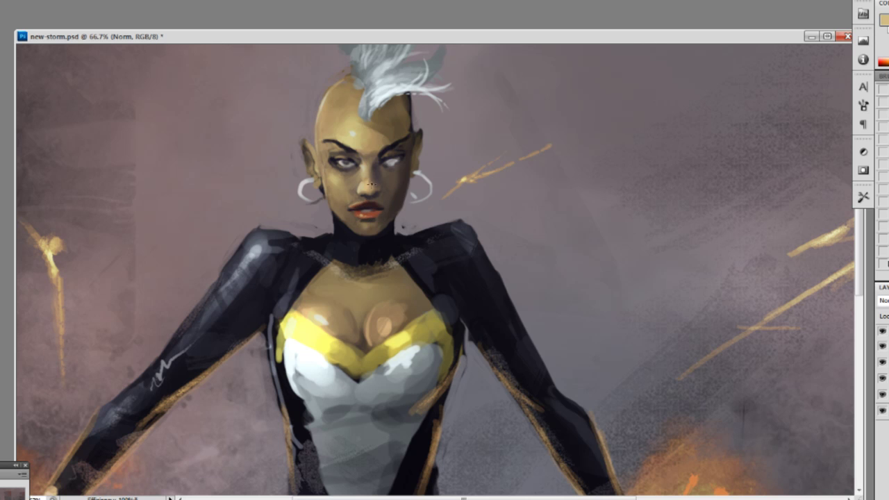
alt+click(376, 187)
alt+click(363, 192)
drag(369, 192, 374, 188)
alt+click(375, 186)
alt+click(363, 191)
alt+click(365, 187)
alt+click(391, 187)
alt+click(379, 184)
alt+click(382, 169)
alt+click(357, 131)
Reshape the right-hand eyebrow and blend the skin between it and the nose bridge.
alt+click(366, 169)
alt+click(384, 145)
alt+click(381, 155)
alt+click(386, 154)
alt+click(386, 151)
alt+click(383, 150)
drag(384, 150, 408, 141)
alt+click(379, 151)
alt+click(378, 152)
alt+click(402, 139)
alt+click(389, 146)
alt+click(409, 137)
alt+click(405, 136)
alt+click(402, 136)
alt+click(407, 108)
Smooth the shaded right-hand temple and forehead below the hair with sampled skin tones.
mouse_move(402, 110)
mouse_down()
mouse_move(404, 130)
mouse_move(390, 117)
mouse_move(412, 129)
mouse_move(412, 143)
mouse_up()
alt+click(402, 107)
alt+click(402, 132)
alt+click(401, 134)
alt+click(404, 121)
drag(403, 110, 400, 120)
alt+click(389, 122)
alt+click(391, 125)
Refine the right-hand brow tail and face edge, and blend the forehead just below the hair.
alt+click(335, 138)
alt+click(405, 139)
alt+click(410, 143)
drag(411, 143, 411, 166)
alt+click(407, 146)
alt+click(408, 148)
alt+click(406, 152)
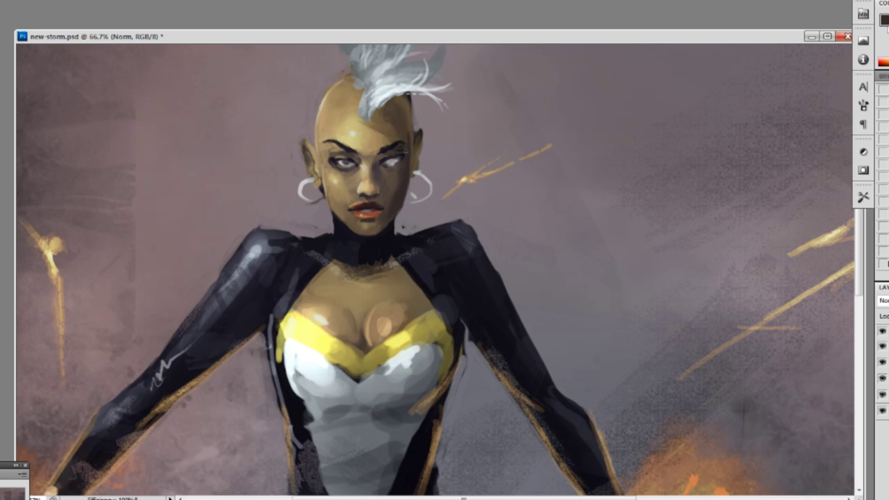
drag(386, 113, 390, 120)
alt+click(385, 130)
alt+click(388, 101)
Define the right-hand eye's iris, eye white and lids with sampled colors, matching the left-hand eye.
alt+click(393, 161)
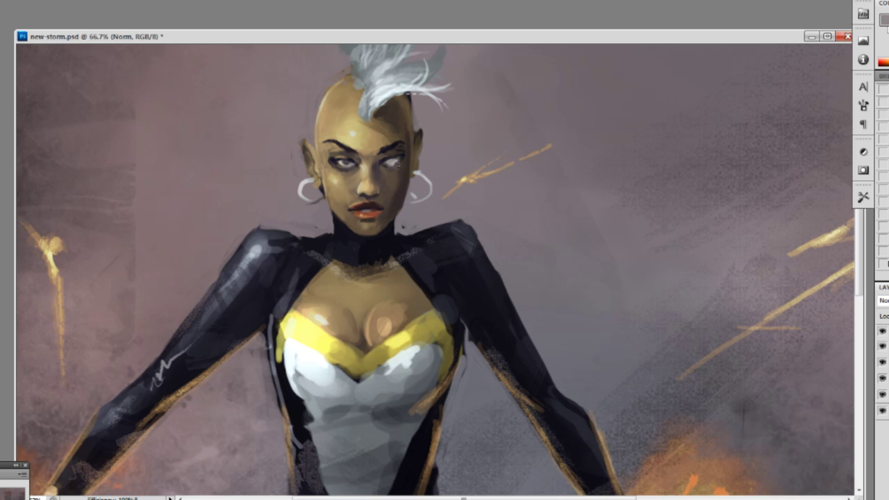
alt+click(389, 157)
alt+click(422, 152)
alt+click(393, 159)
alt+click(393, 164)
alt+click(389, 165)
alt+click(390, 162)
alt+click(391, 162)
alt+click(393, 162)
alt+click(393, 162)
alt+click(433, 118)
click(512, 37)
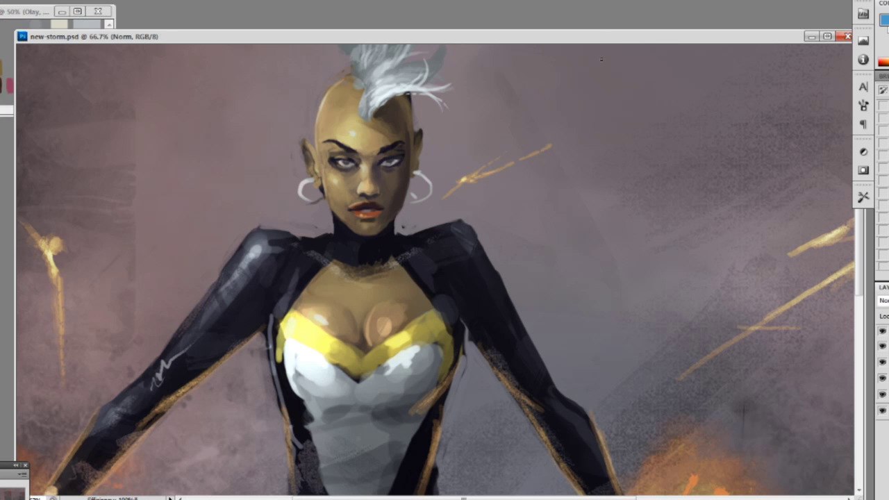
Add a new layer and tint both irises blue with a color sampled from the other open document.
key(ctrl+alt+shift+n)
click(40, 12)
alt+click(75, 67)
click(355, 149)
alt+click(384, 153)
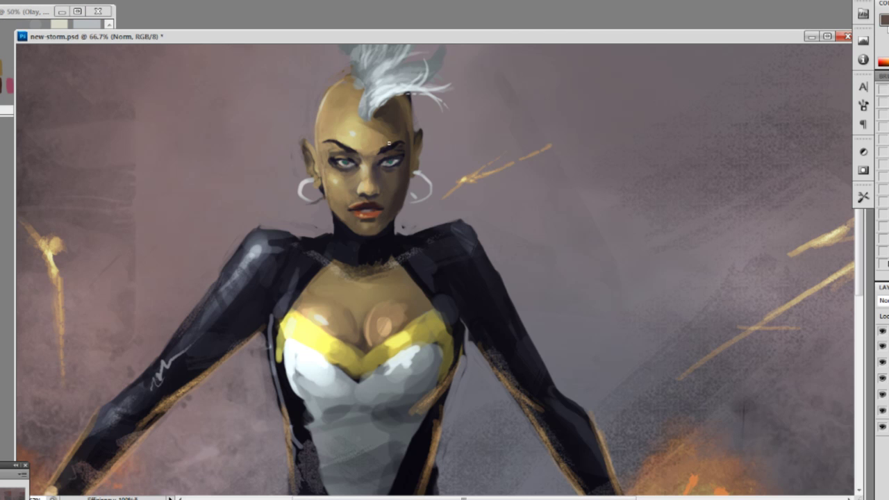
Cut back the outer part of the right-hand eyebrow with sampled skin and brow colors.
alt+click(398, 157)
alt+click(380, 147)
alt+click(391, 147)
alt+click(399, 140)
mouse_move(397, 141)
mouse_down()
mouse_move(377, 153)
mouse_move(396, 144)
mouse_up()
alt+click(397, 145)
alt+click(411, 144)
Reshape the inner end of the right-hand eyebrow and blend it into the nose bridge.
alt+click(379, 149)
alt+click(387, 143)
alt+click(374, 153)
alt+click(396, 144)
alt+click(381, 150)
alt+click(383, 146)
alt+click(376, 158)
alt+click(386, 148)
Thin and arch the right-hand eyebrow's tail while blending the surrounding temple and upper lid.
alt+click(447, 114)
alt+click(405, 133)
alt+click(404, 142)
alt+click(404, 146)
alt+click(404, 146)
alt+click(395, 129)
alt+click(403, 140)
alt+click(401, 146)
alt+click(399, 151)
Deepen the right-hand eye socket and lid lines with sampled dark tones.
alt+click(393, 158)
alt+click(388, 159)
alt+click(382, 161)
alt+click(392, 149)
alt+click(389, 141)
alt+click(409, 165)
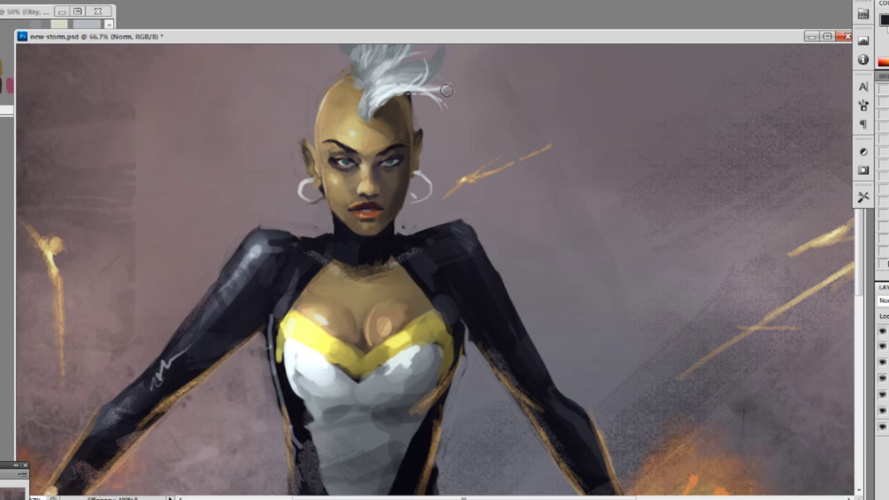
Blend the right-hand cheek and jaw shading beneath the eye with sampled skin tones.
alt+click(388, 168)
alt+click(390, 173)
alt+click(384, 183)
alt+click(403, 193)
alt+click(400, 178)
alt+click(389, 227)
Reshape the right-hand ear into a slimmer, pointed form with sampled skin, shadow and background colors.
alt+click(412, 147)
mouse_move(408, 179)
mouse_down()
mouse_move(413, 147)
mouse_move(419, 155)
mouse_up()
alt+click(422, 145)
alt+click(415, 142)
alt+click(421, 136)
alt+click(416, 128)
alt+click(419, 140)
alt+click(434, 135)
alt+click(421, 138)
alt+click(424, 125)
Clean up the right-hand edge of the scalp beside the mohawk and blend the temple shading.
drag(411, 94, 411, 100)
alt+click(398, 100)
alt+click(414, 144)
alt+click(404, 108)
key(])
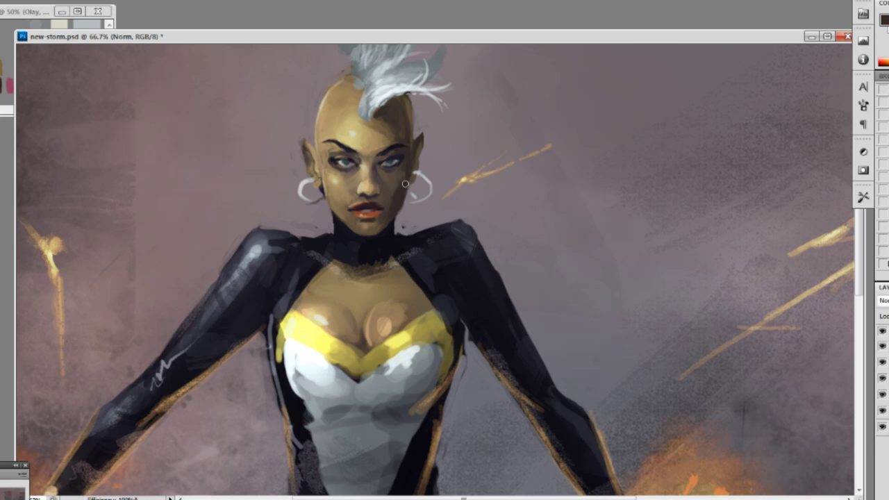
Refine the left-hand cheek and jaw contour with skin tones sampled from the face.
alt+click(386, 206)
alt+click(335, 189)
alt+click(329, 189)
alt+click(325, 188)
drag(331, 192, 335, 199)
alt+click(328, 176)
alt+click(332, 186)
alt+click(343, 195)
Smooth the shading between the left-hand cheek and the chin with sampled skin tones.
alt+click(367, 222)
alt+click(341, 182)
alt+click(369, 227)
alt+click(342, 182)
alt+click(340, 196)
alt+click(334, 185)
Trim the outer edge of the left-hand ear with the background color, touch up the jawline, and save the painting.
alt+click(306, 136)
drag(302, 138, 307, 168)
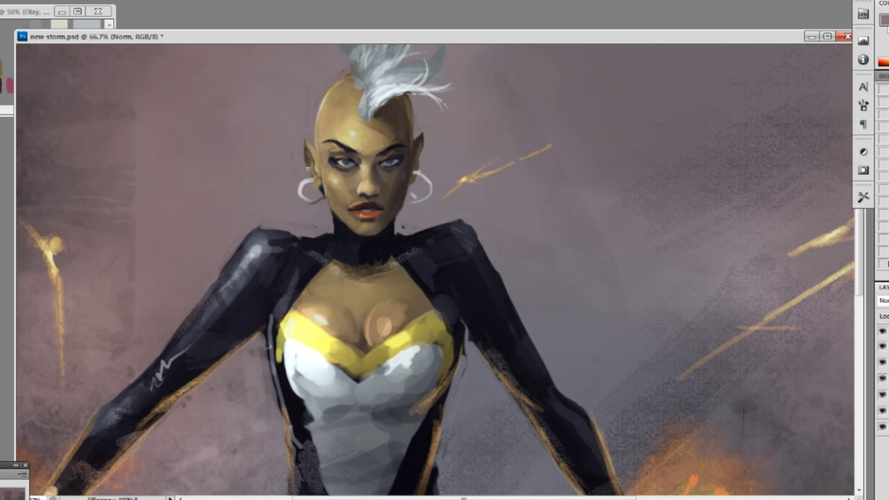
alt+click(327, 194)
alt+click(327, 206)
key(ctrl+s)
Refine the tones around the right-hand eye and lower lid, and save the painting.
mouse_move(363, 164)
mouse_down()
mouse_move(351, 170)
mouse_move(395, 162)
mouse_up()
alt+click(389, 170)
alt+click(401, 163)
alt+click(400, 162)
key(ctrl+s)
Compare the painting with the top layer hidden and shown, and flip the whole picture horizontally.
key(ctrl+minus)
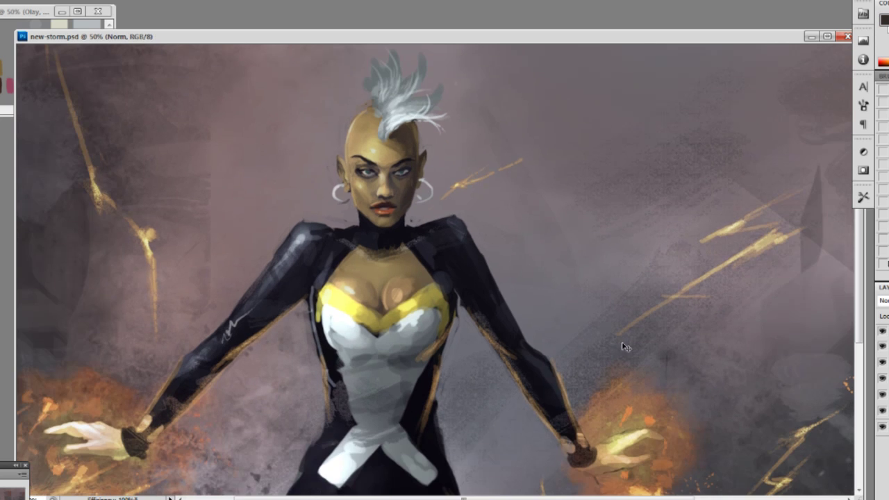
key(ctrl+minus)
click(881, 331)
click(881, 332)
click(881, 332)
click(881, 332)
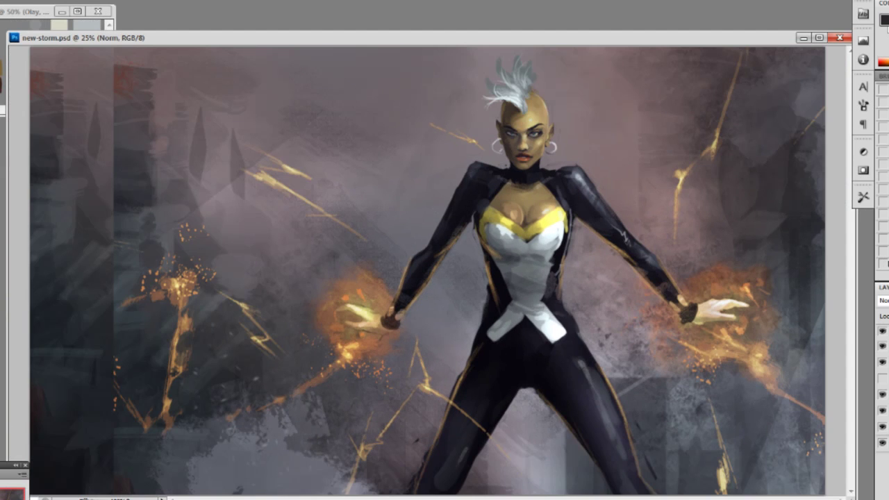
Trim the contour of the left-hand waist and hip with a different brush and sampled background color.
right_click(490, 332)
click(544, 381)
mouse_move(488, 286)
mouse_down()
mouse_move(489, 309)
mouse_move(473, 332)
mouse_up()
alt+click(472, 316)
drag(488, 303, 474, 332)
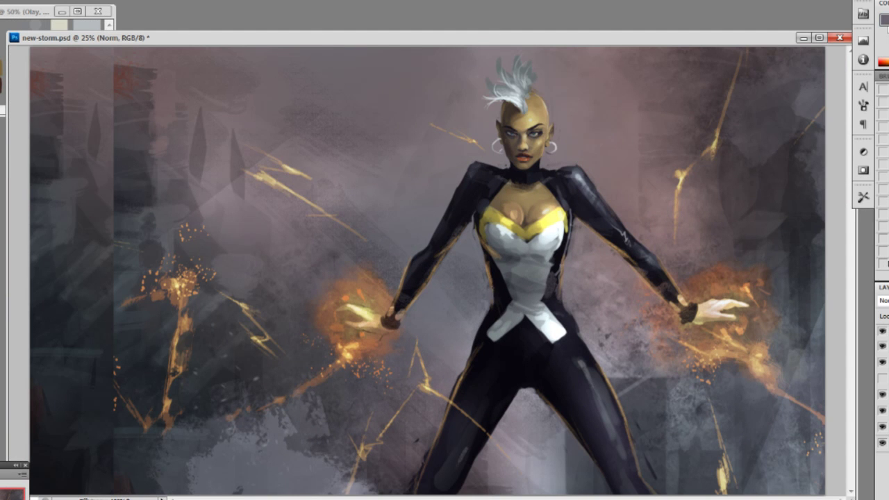
alt+click(488, 264)
Recolor the irises teal and clean up the surrounding eye whites with a small brush.
key(ctrl+plus)
drag(581, 184, 338, 366)
drag(708, 335, 752, 327)
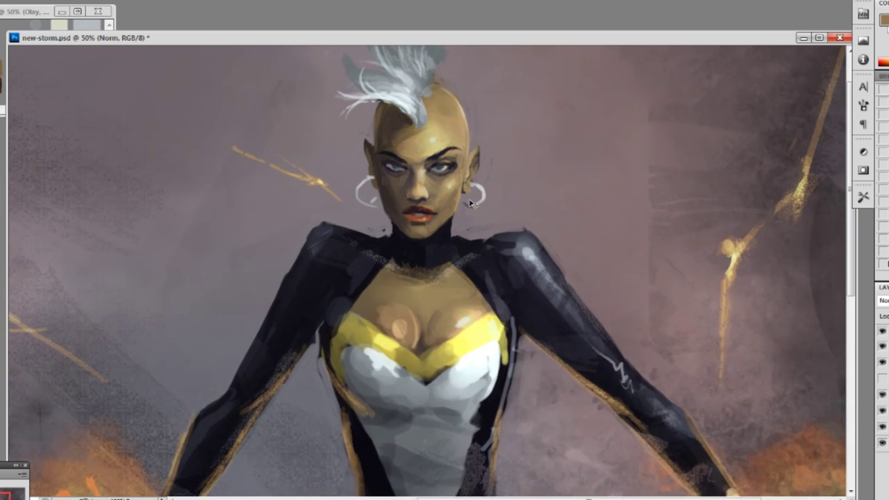
key(ctrl+plus)
drag(545, 270, 633, 312)
right_click(545, 169)
double_click(602, 265)
alt+click(501, 118)
alt+click(479, 174)
drag(481, 173, 485, 175)
alt+click(468, 164)
alt+click(482, 173)
alt+click(485, 175)
alt+click(478, 173)
click(466, 173)
alt+click(474, 173)
alt+click(478, 174)
alt+click(476, 173)
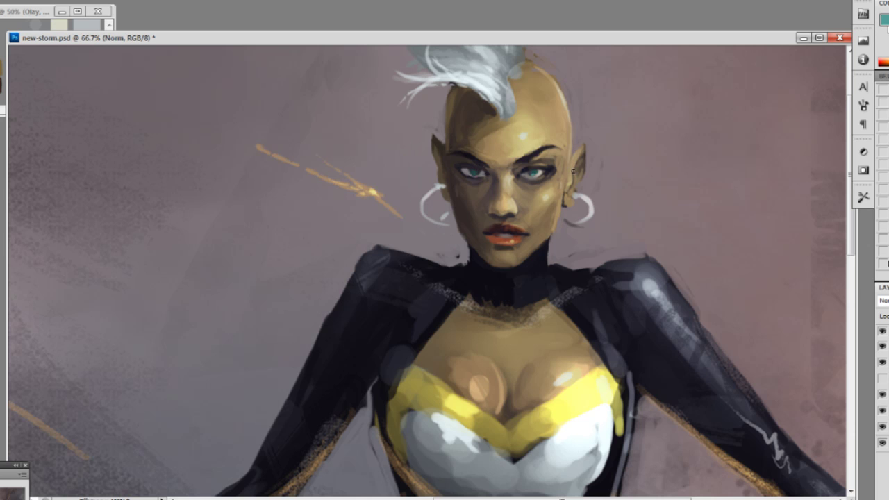
Touch up the iris color in both eyes and sample a tone from the left-hand side of the face.
key(ctrl+plus)
drag(609, 273, 598, 314)
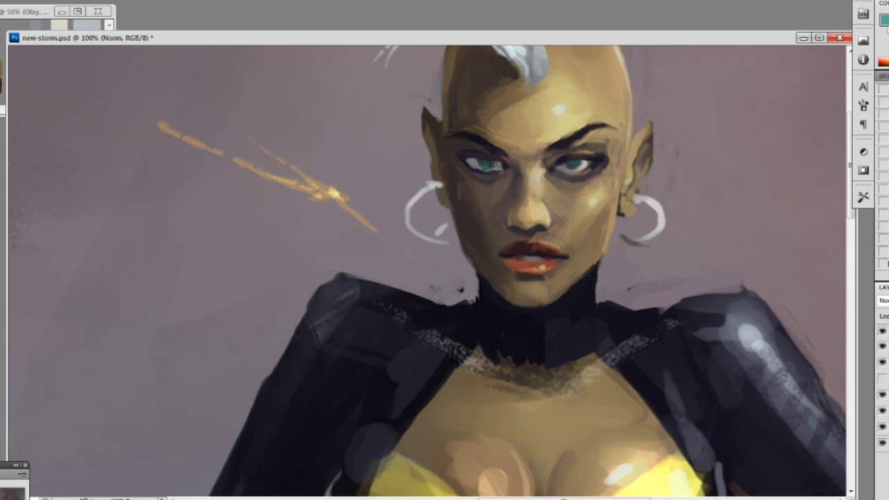
alt+click(571, 165)
key(ctrl+minus)
key(ctrl+minus)
alt+click(455, 214)
key(ctrl+plus)
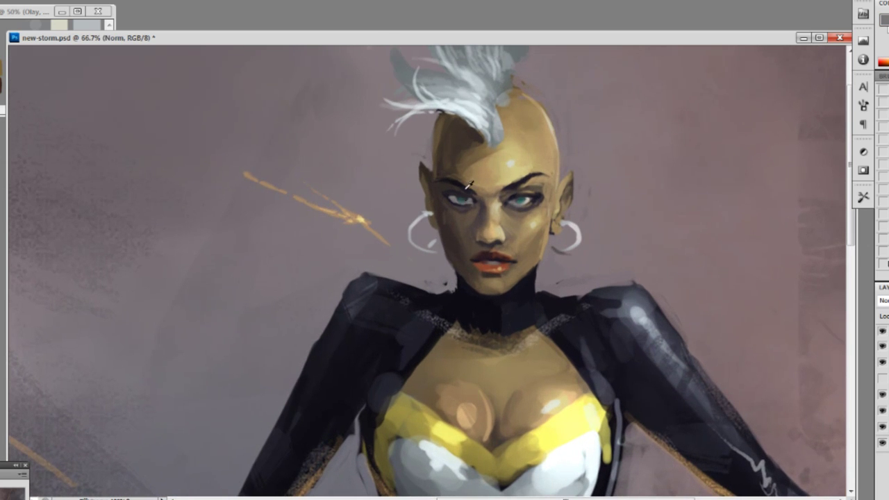
Refine the left-hand eye's upper lid and inner corner with sampled dark and skin tones.
alt+click(451, 196)
alt+click(467, 192)
alt+click(474, 199)
alt+click(463, 197)
drag(467, 194, 473, 199)
alt+click(475, 196)
alt+click(480, 195)
alt+click(467, 194)
Blend the shadow beneath the left-hand eye into the cheek and nose bridge with sampled tones.
alt+click(468, 208)
alt+click(474, 216)
alt+click(457, 207)
alt+click(480, 207)
alt+click(446, 212)
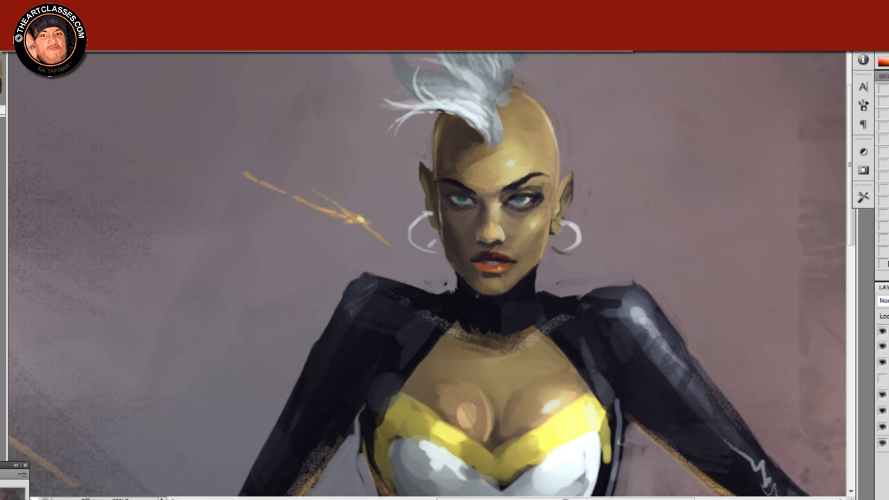
Soften the right-hand cheek below the eye and adjust the chin shading with a different brush.
alt+click(532, 220)
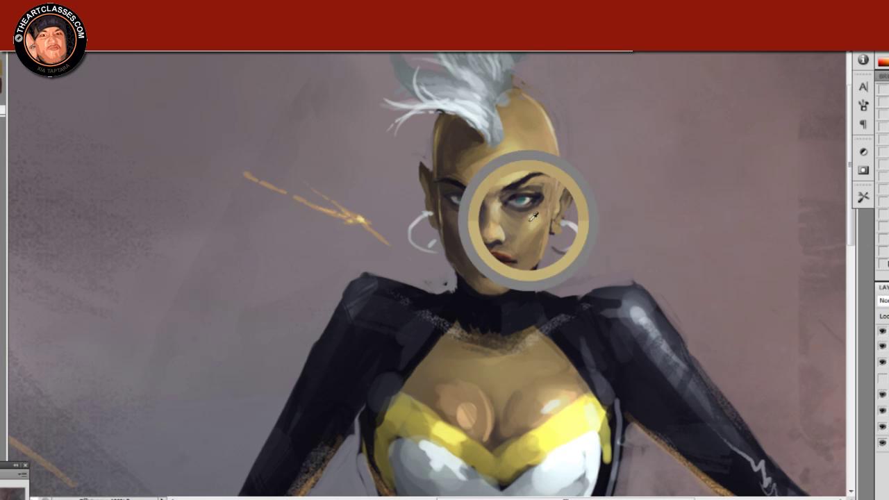
alt+click(529, 232)
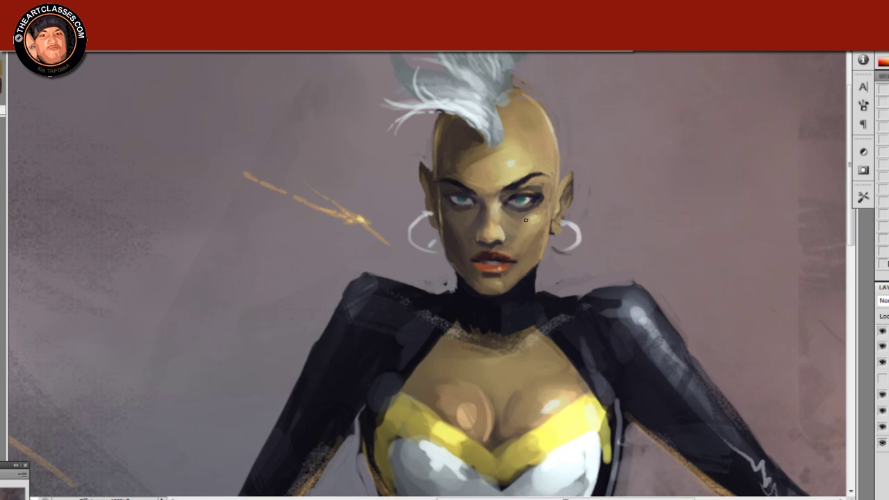
right_click(506, 282)
click(590, 335)
mouse_move(522, 279)
mouse_down()
mouse_move(509, 289)
mouse_move(500, 283)
mouse_up()
right_click(500, 286)
key(Return)
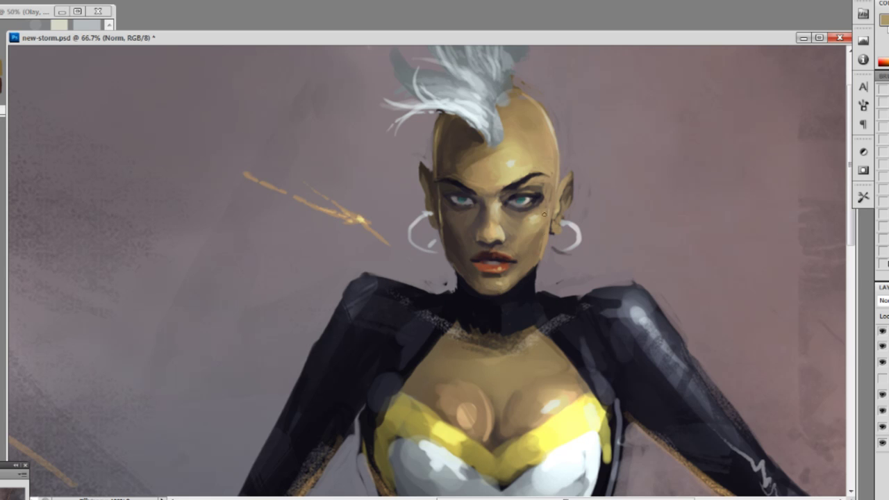
Repaint the right-hand eye's upper lid and inner corner with sampled lid and skin tones.
alt+click(545, 193)
alt+click(529, 188)
alt+click(515, 187)
alt+click(510, 190)
alt+click(502, 197)
alt+click(504, 196)
alt+click(511, 195)
Sharpen the outer corner of the right-hand eye into a dark winged lash line.
alt+click(531, 185)
drag(547, 185, 537, 186)
alt+click(524, 192)
alt+click(540, 189)
alt+click(543, 191)
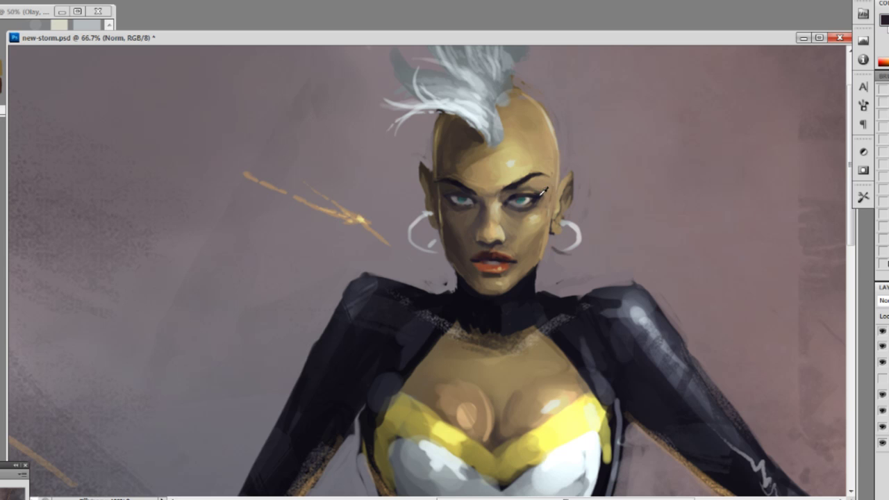
Clean up the outer end of the left-hand eyebrow and refine the edge of the right-hand eyebrow.
alt+click(445, 197)
alt+click(442, 185)
alt+click(442, 182)
alt+click(447, 179)
alt+click(446, 183)
alt+click(529, 175)
alt+click(546, 172)
Refine the shading of the nose tip and nostrils with sampled skin tones.
alt+click(509, 217)
alt+click(513, 161)
alt+click(504, 238)
alt+click(476, 239)
alt+click(487, 234)
alt+click(480, 236)
alt+click(479, 237)
alt+click(478, 242)
alt+click(481, 238)
Repaint the right-hand earring as a dark hoop hanging from the earlobe.
alt+click(568, 249)
alt+click(559, 221)
alt+click(568, 196)
mouse_move(555, 224)
mouse_down()
mouse_move(566, 253)
mouse_move(575, 238)
mouse_move(570, 250)
mouse_up()
alt+click(564, 215)
alt+click(566, 211)
alt+click(557, 230)
Cover the remains of the old white right-hand earring with background color and complete the dark hoop's outline.
alt+click(538, 283)
alt+click(588, 249)
mouse_move(566, 253)
mouse_down()
mouse_move(580, 243)
mouse_move(566, 218)
mouse_up()
alt+click(563, 221)
mouse_move(561, 220)
mouse_down()
mouse_move(570, 238)
mouse_move(554, 241)
mouse_up()
alt+click(568, 200)
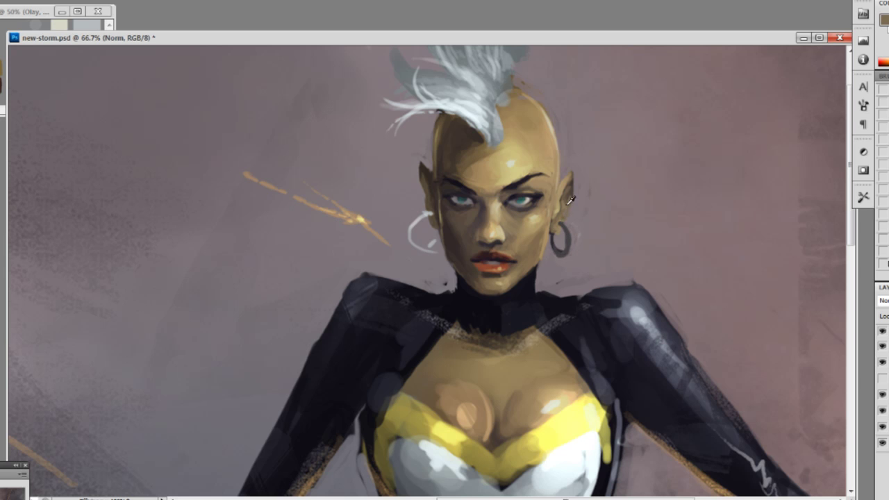
Cover the white left-hand earring with background color and repaint it as a dark hoop hanging from the earlobe.
alt+click(426, 237)
drag(434, 240, 427, 250)
alt+click(431, 202)
mouse_move(428, 211)
mouse_down()
mouse_move(434, 225)
mouse_move(427, 212)
mouse_move(420, 250)
mouse_up()
alt+click(431, 215)
alt+click(431, 218)
alt+click(433, 197)
alt+click(423, 191)
alt+click(420, 208)
Refine the shape and shading of the left-hand ear and temple with sampled skin tones.
alt+click(443, 181)
mouse_move(439, 183)
mouse_down()
mouse_move(419, 240)
mouse_move(425, 261)
mouse_move(436, 236)
mouse_move(430, 222)
mouse_up()
alt+click(432, 220)
alt+click(429, 157)
mouse_move(420, 165)
mouse_down()
mouse_move(433, 185)
mouse_move(428, 202)
mouse_up()
alt+click(426, 182)
alt+click(432, 189)
alt+click(441, 186)
Clean up the outer contour of the left-hand ear and the side of the head with sampled colors.
alt+click(416, 159)
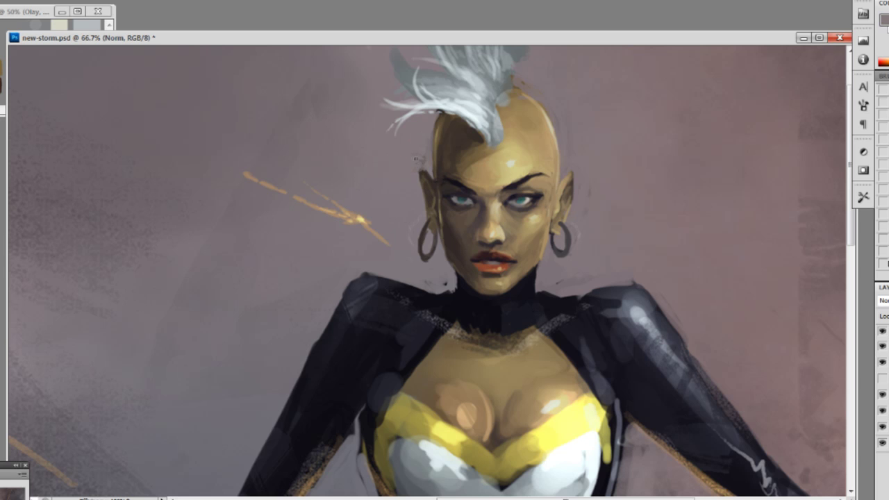
alt+click(434, 200)
alt+click(430, 220)
alt+click(416, 178)
drag(420, 184, 419, 170)
drag(432, 128, 430, 158)
Tidy the edges of the dark collar where it meets the shoulders on both sides of the neck.
alt+click(456, 285)
alt+click(447, 289)
mouse_move(538, 273)
mouse_down()
mouse_move(534, 286)
mouse_move(554, 295)
mouse_up()
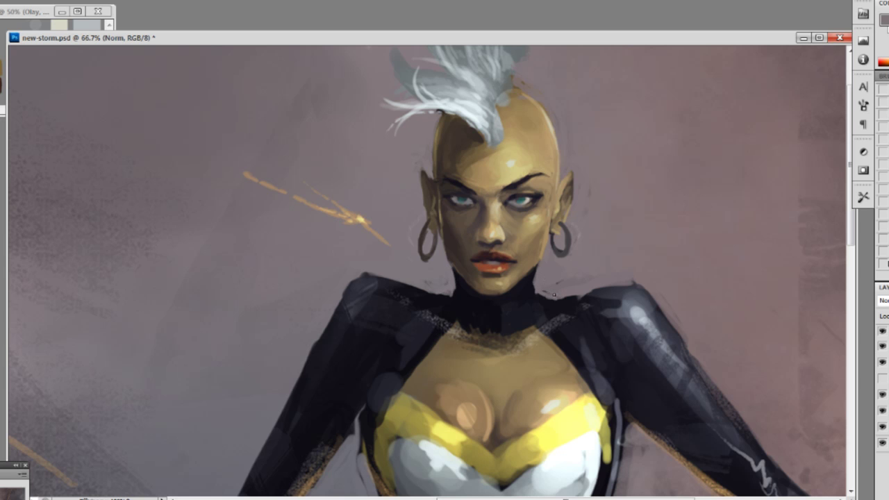
Touch up the nose, upper lip and brow area with sampled skin tones.
alt+click(515, 245)
alt+click(491, 241)
alt+click(516, 262)
alt+click(458, 177)
alt+click(450, 169)
Paint light strands over the front of the mohawk with sampled white and gray hair colors.
drag(611, 103, 605, 148)
alt+click(468, 156)
mouse_move(433, 147)
mouse_down()
mouse_move(455, 147)
mouse_move(479, 173)
mouse_up()
alt+click(464, 150)
mouse_move(427, 131)
mouse_down()
mouse_move(470, 130)
mouse_move(472, 157)
mouse_move(447, 136)
mouse_up()
alt+click(470, 141)
alt+click(438, 129)
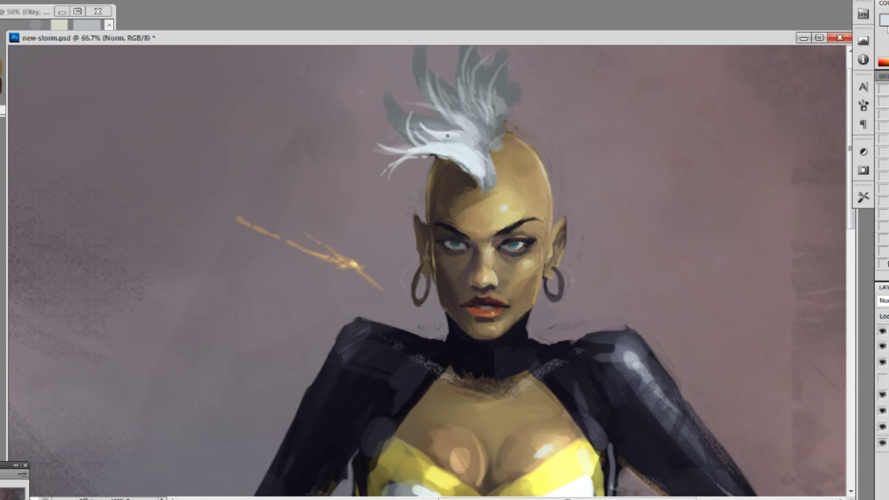
Add curved white strands through the middle of the mohawk, undoing one stroke, and brighten its lower front.
drag(435, 98, 465, 127)
drag(430, 82, 435, 97)
drag(439, 88, 469, 120)
key(ctrl+z)
alt+click(458, 114)
alt+click(484, 144)
mouse_move(464, 152)
mouse_down()
mouse_move(480, 164)
mouse_move(471, 172)
mouse_up()
alt+click(445, 144)
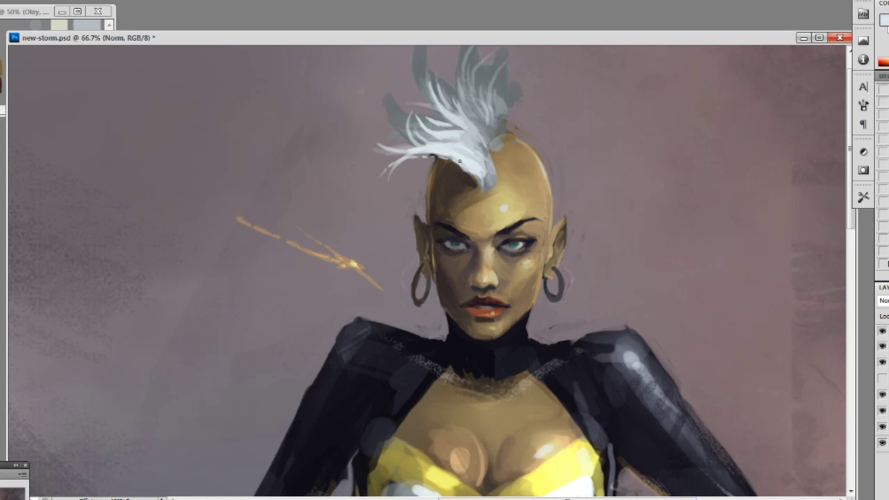
Extend thin strands upward from the front half of the mohawk with sampled hair colors.
alt+click(468, 150)
drag(575, 188, 554, 218)
alt+click(456, 156)
drag(444, 123, 459, 152)
mouse_move(444, 134)
mouse_down()
mouse_move(461, 160)
mouse_move(443, 125)
mouse_move(445, 91)
mouse_move(445, 131)
mouse_move(469, 167)
mouse_move(458, 97)
mouse_up()
alt+click(463, 154)
alt+click(463, 158)
alt+click(468, 144)
alt+click(461, 101)
Refine the roots and back edge of the mohawk with sampled hair and background colors.
alt+click(475, 139)
drag(479, 143, 481, 157)
alt+click(485, 122)
drag(485, 124, 481, 138)
alt+click(488, 128)
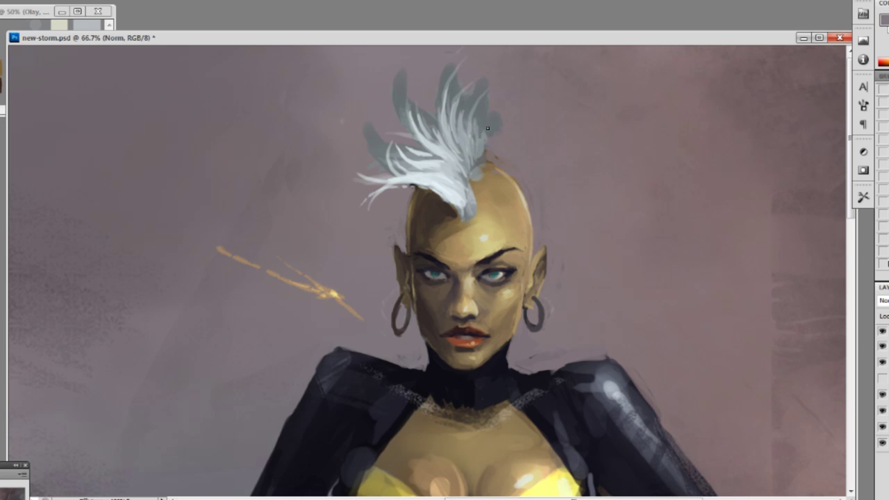
Paint long wispy strands sweeping out from the mohawk's front and cover the gray clump beside them with background color.
alt+click(470, 145)
alt+click(413, 160)
drag(400, 150, 393, 95)
drag(367, 177, 333, 144)
alt+click(366, 160)
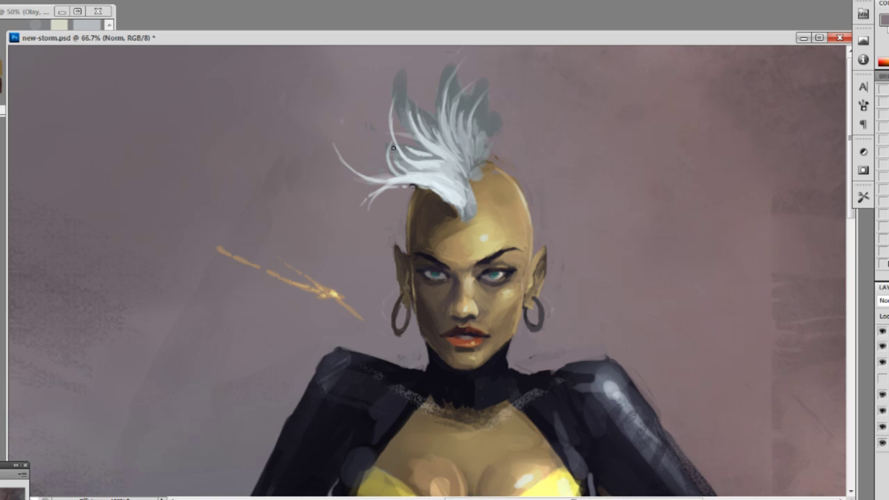
Paint background color over the remaining gray clumps behind the mohawk so only thin strands form its silhouette.
drag(407, 154, 417, 159)
mouse_move(399, 114)
mouse_down()
mouse_move(403, 84)
mouse_move(458, 71)
mouse_up()
mouse_move(466, 116)
mouse_down()
mouse_move(488, 89)
mouse_move(491, 118)
mouse_move(479, 120)
mouse_move(492, 134)
mouse_move(482, 141)
mouse_move(490, 161)
mouse_up()
alt+click(481, 154)
alt+click(489, 167)
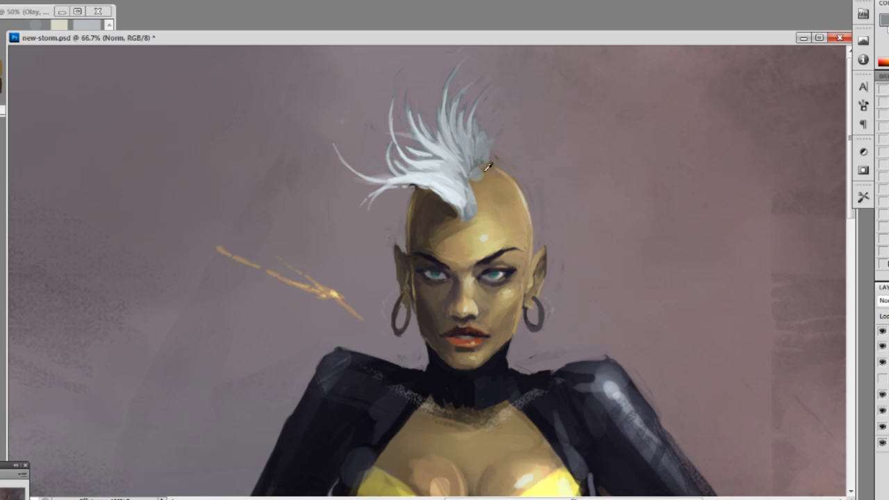
Repaint the mohawk's roots and hairline above the forehead with sampled skin and hair tones.
alt+click(470, 194)
alt+click(475, 203)
mouse_move(472, 204)
mouse_down()
mouse_move(470, 218)
mouse_move(473, 177)
mouse_up()
alt+click(472, 183)
drag(479, 150, 463, 202)
alt+click(474, 169)
alt+click(467, 178)
alt+click(455, 169)
alt+click(463, 179)
Layer fine light and shadow strands through the center of the mohawk.
alt+click(457, 179)
alt+click(474, 177)
mouse_move(446, 159)
mouse_down()
mouse_move(464, 182)
mouse_move(453, 152)
mouse_move(470, 138)
mouse_up()
alt+click(455, 166)
alt+click(459, 139)
alt+click(469, 148)
alt+click(479, 165)
alt+click(454, 173)
Refine the strands along the back edge of the mohawk and its base on the scalp.
mouse_move(451, 171)
mouse_down()
mouse_move(461, 191)
mouse_move(479, 151)
mouse_up()
alt+click(471, 167)
alt+click(477, 154)
alt+click(479, 180)
alt+click(486, 160)
alt+click(494, 139)
alt+click(470, 136)
drag(496, 117, 483, 139)
alt+click(477, 175)
drag(479, 176, 485, 172)
Undo the trial strokes along the mohawk's front and paint a new thin strand there.
alt+click(458, 208)
key(ctrl+z)
mouse_move(448, 194)
mouse_down()
mouse_move(406, 201)
mouse_move(403, 188)
mouse_move(446, 199)
mouse_move(380, 194)
mouse_move(356, 176)
mouse_move(386, 180)
mouse_up()
key(ctrl+z)
key(ctrl+z)
drag(383, 145, 401, 173)
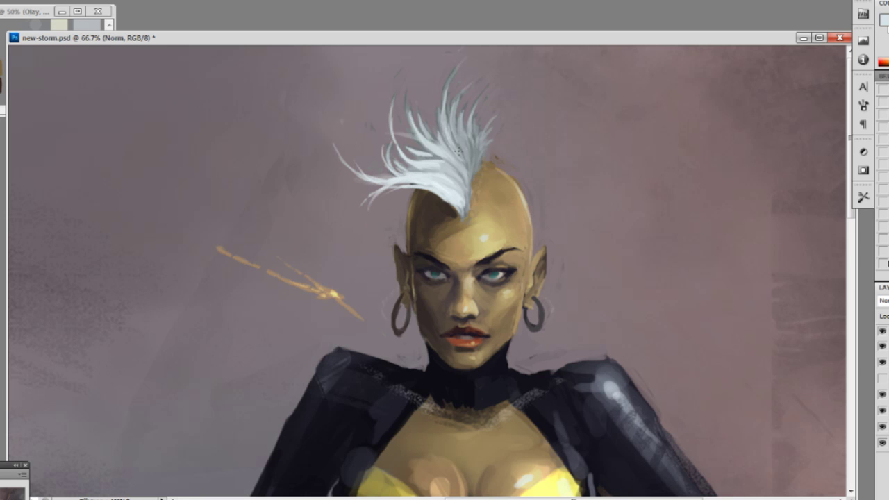
Sharpen the mohawk's pointed lower tip on the forehead with sampled hair and skin colors.
alt+click(471, 181)
alt+click(467, 184)
drag(470, 196, 475, 172)
alt+click(472, 180)
alt+click(464, 195)
mouse_move(466, 207)
mouse_down()
mouse_move(462, 219)
mouse_move(458, 212)
mouse_up()
alt+click(460, 209)
alt+click(449, 199)
Adjust the brush and smooth the forehead and scalp shading with sampled skin tones.
alt+click(455, 234)
right_click(464, 261)
key(Return)
alt+click(504, 234)
alt+click(499, 218)
right_click(509, 222)
key(Return)
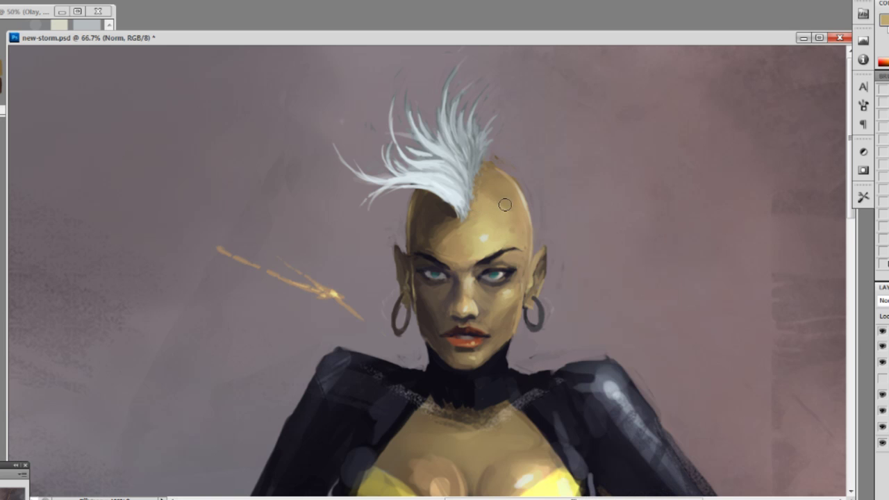
Touch up the sides of the head with sampled colors and flip the canvas horizontally.
key(ctrl+minus)
key(ctrl+minus)
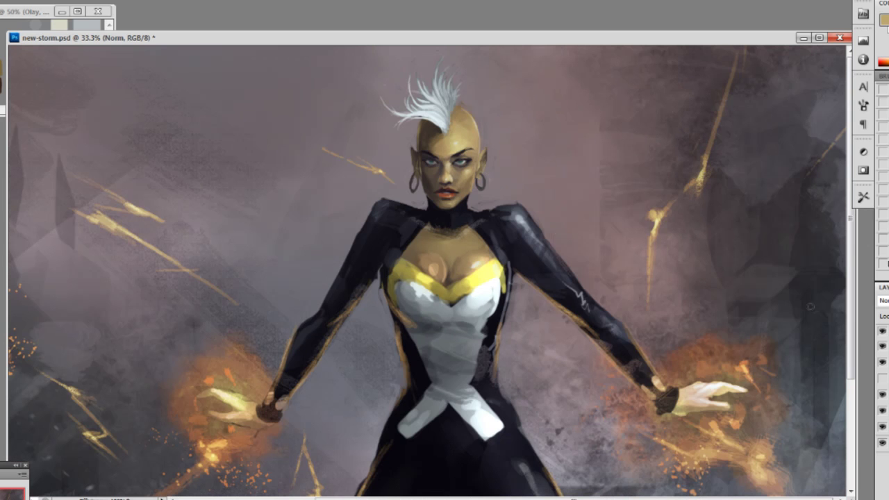
alt+click(458, 110)
alt+click(420, 129)
key(ctrl+minus)
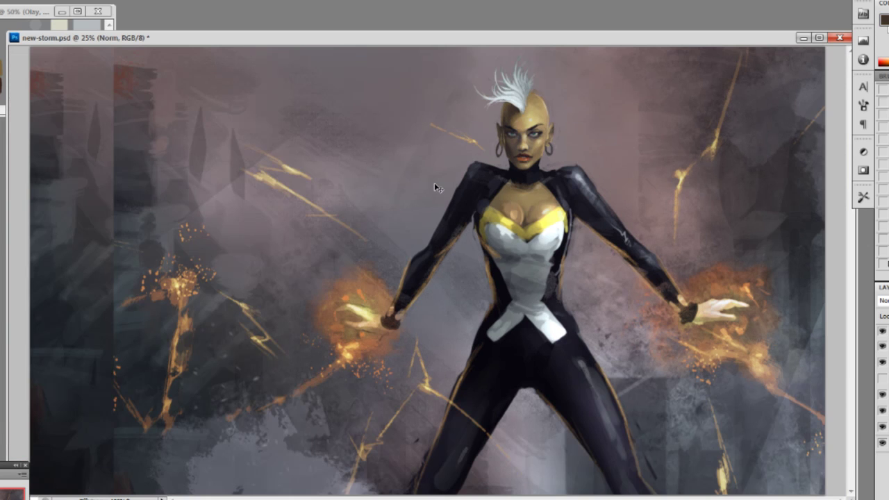
key(ctrl+shift+h)
alt+click(339, 129)
alt+click(350, 152)
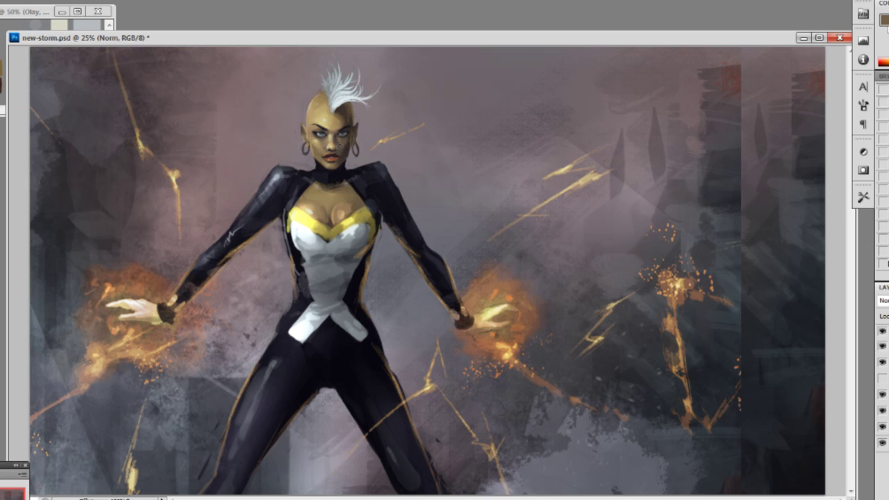
Refine the shadowed side of the face next to the right-hand ear in the flipped painting.
key(ctrl+plus)
key(ctrl+plus)
drag(590, 299, 809, 484)
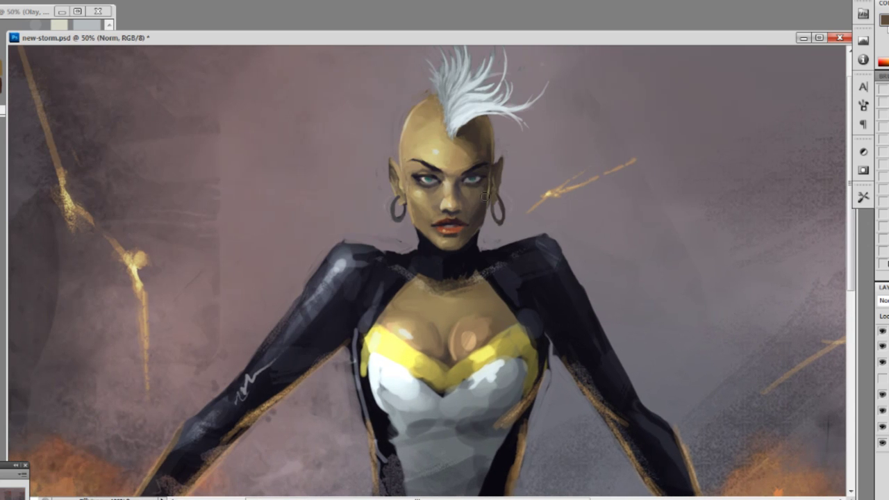
alt+click(490, 183)
alt+click(490, 181)
key(ctrl+minus)
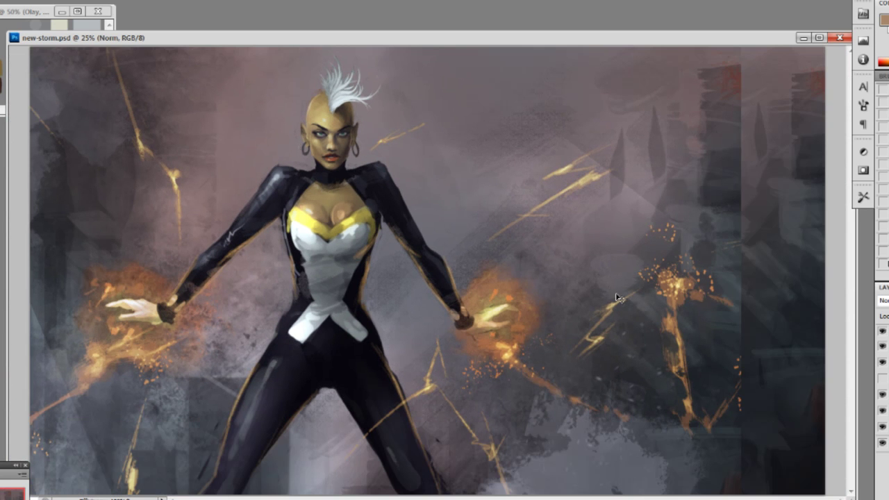
Merge the working layer down and toggle the layer's visibility to compare the changes.
key(ctrl+e)
click(883, 334)
click(882, 334)
click(883, 334)
click(882, 334)
Duplicate the merged painting onto a new layer.
key(ctrl+j)
click(46, 0)
click(45, 11)
key(ctrl+j)
Try brushing over the mohawk base and forehead at different brush sizes and undo the strokes.
key(bracketleft)
key(bracketleft)
key(bracketleft)
key(bracketleft)
key(bracketleft)
key(bracketleft)
key(bracketleft)
drag(337, 106, 360, 96)
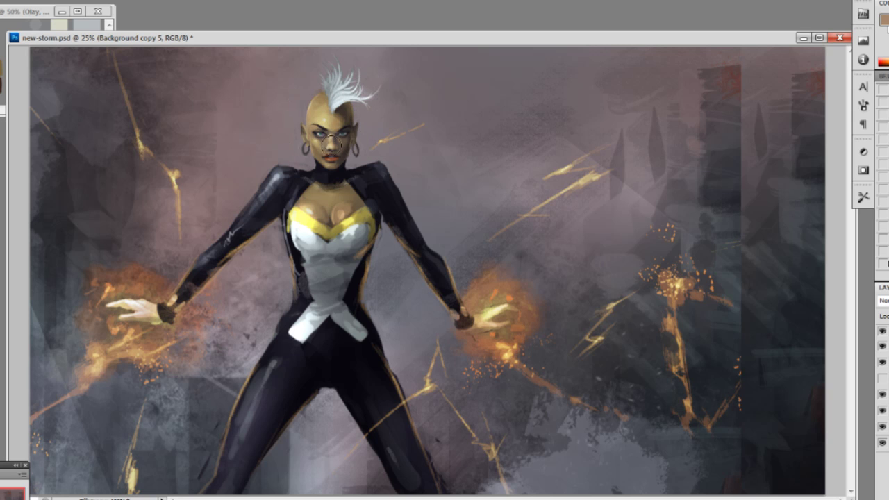
key(bracketright)
key(bracketright)
key(bracketright)
key(bracketright)
key(bracketright)
key(bracketright)
key(bracketright)
key(bracketright)
key(bracketright)
drag(319, 115, 338, 128)
key(ctrl+z)
key(ctrl+z)
key(ctrl+z)
key(ctrl+z)
key(bracketleft)
key(bracketleft)
key(bracketleft)
key(bracketleft)
key(bracketleft)
key(bracketleft)
key(bracketleft)
Make a freehand selection around the head, copy it to a new layer and reapply the last filter.
key(ctrl+plus)
drag(475, 189, 736, 317)
alt+click(491, 131)
alt+click(491, 125)
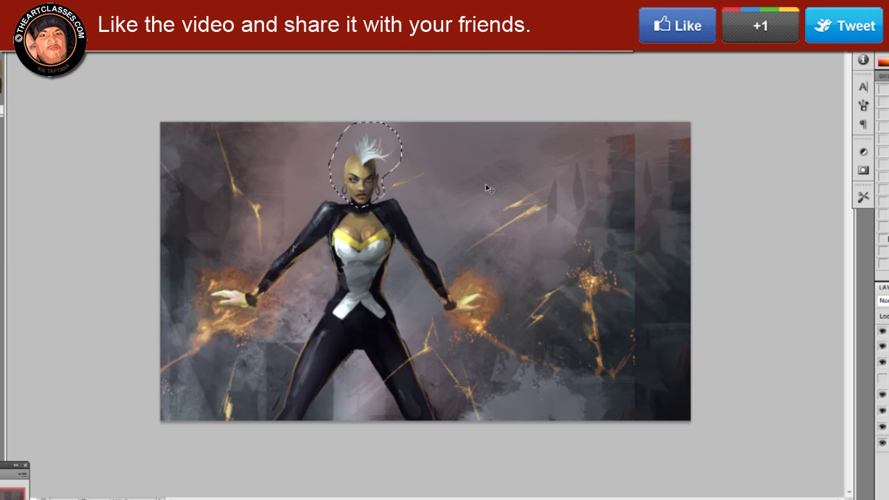
key(ctrl+j)
key(ctrl+f)
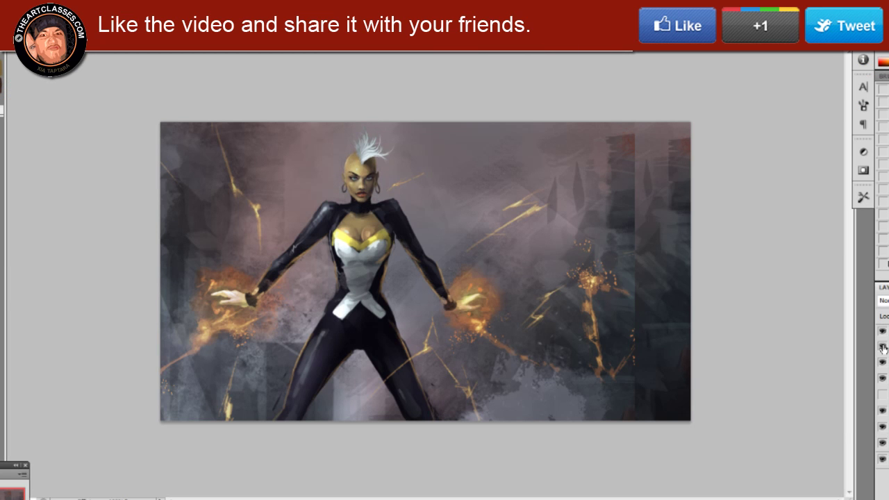
Examine the filtered head against the full figure at several zoom levels.
key(ctrl+plus)
key(ctrl+plus)
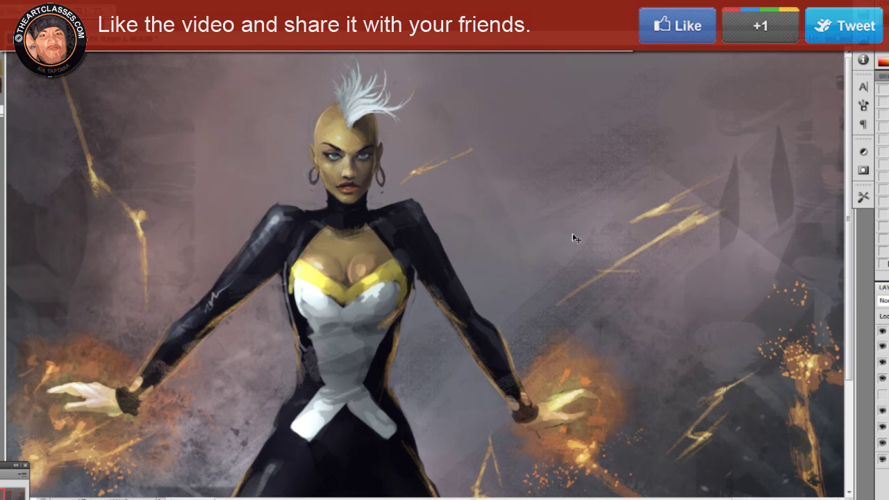
key(ctrl+minus)
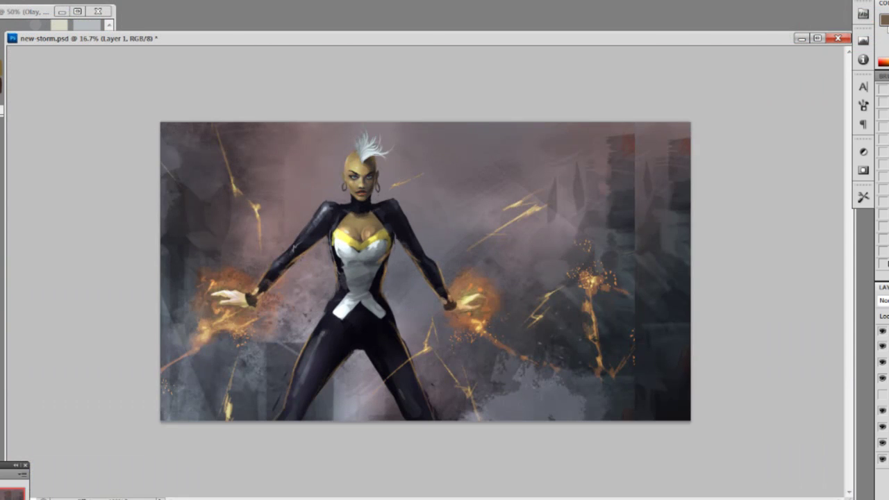
key(ctrl+plus)
key(ctrl+plus)
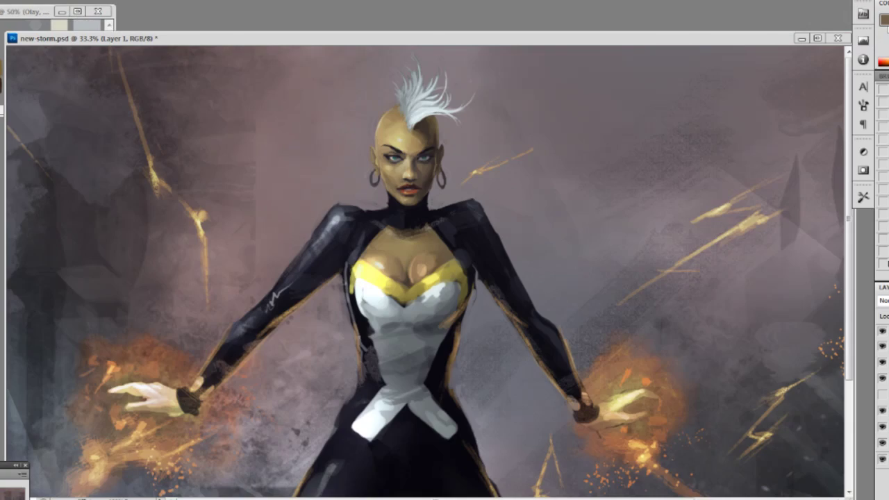
key(ctrl+plus)
drag(483, 49, 438, 146)
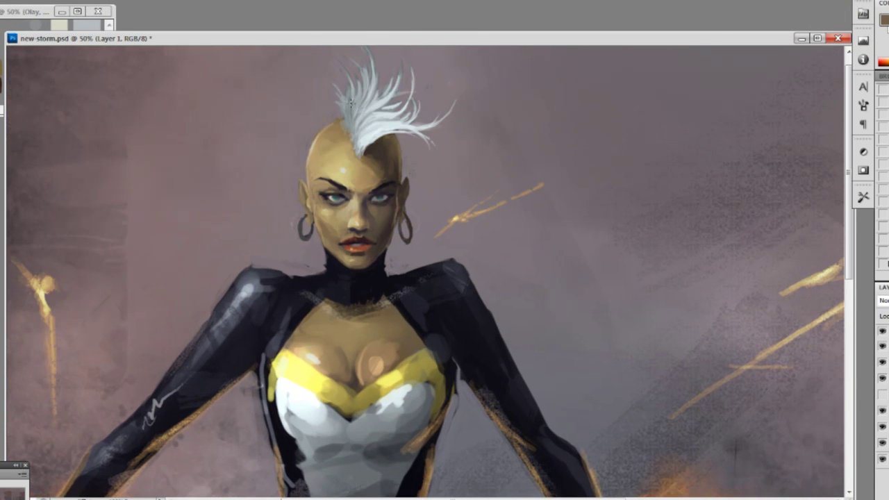
drag(375, 159, 383, 175)
Clean up the jaw edge, the side of the neck and the right-hand shoulder line with sampled colors.
right_click(355, 221)
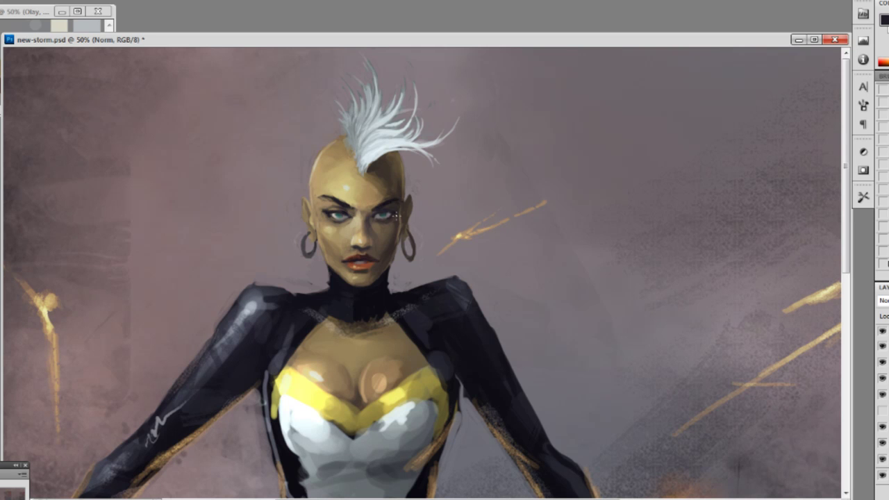
key(d)
drag(397, 257, 398, 236)
alt+click(384, 244)
alt+click(363, 240)
drag(458, 257, 454, 230)
alt+click(401, 236)
drag(334, 230, 332, 243)
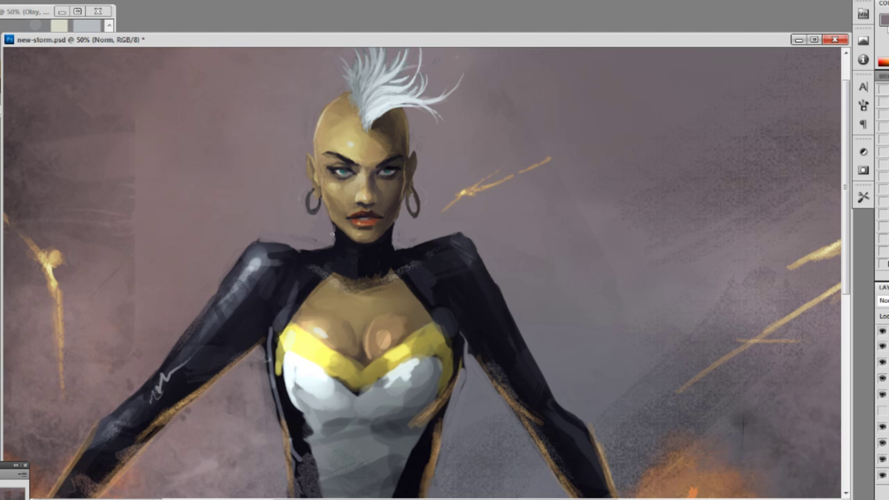
Refine both sides of the high collar below the jaw with sampled suit and background colors.
alt+click(347, 266)
alt+click(336, 237)
alt+click(339, 233)
alt+click(388, 242)
alt+click(391, 229)
alt+click(391, 252)
alt+click(329, 240)
alt+click(331, 252)
Sharpen the collar's upper edge under the left-hand side of the jaw and save the file.
drag(335, 243, 335, 234)
alt+click(329, 248)
alt+click(352, 237)
drag(334, 224, 339, 228)
alt+click(357, 233)
alt+click(353, 238)
alt+click(349, 240)
alt+click(350, 240)
key(ctrl+s)
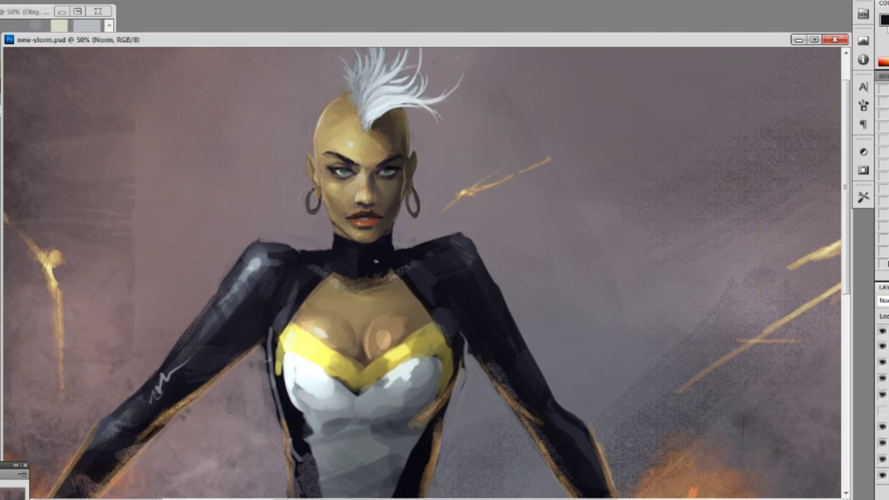
Touch up the face contour along both sides of the jaw and save the painting.
alt+click(338, 218)
click(332, 218)
alt+click(340, 203)
key(ctrl+s)
mouse_move(403, 205)
mouse_down()
mouse_move(398, 192)
mouse_move(390, 231)
mouse_up()
alt+click(405, 215)
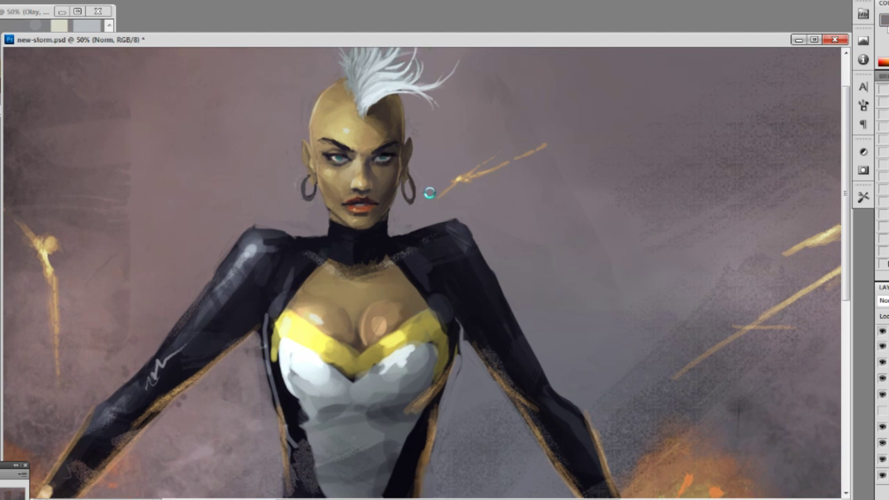
key(ctrl+z)
drag(459, 119, 482, 125)
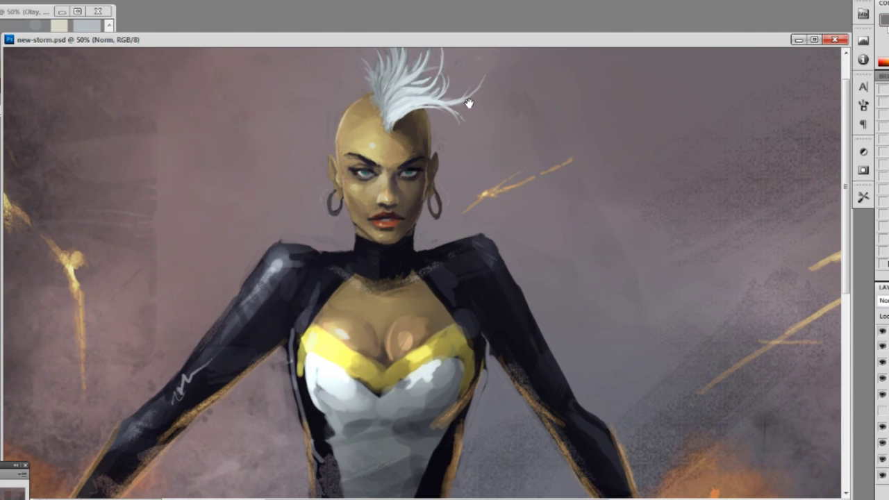
Paint over the rough lower edge of the collar above the chest opening with sampled dark tones.
alt+click(373, 268)
drag(356, 276, 387, 281)
alt+click(376, 278)
alt+click(380, 250)
key(ctrl+minus)
key(ctrl+minus)
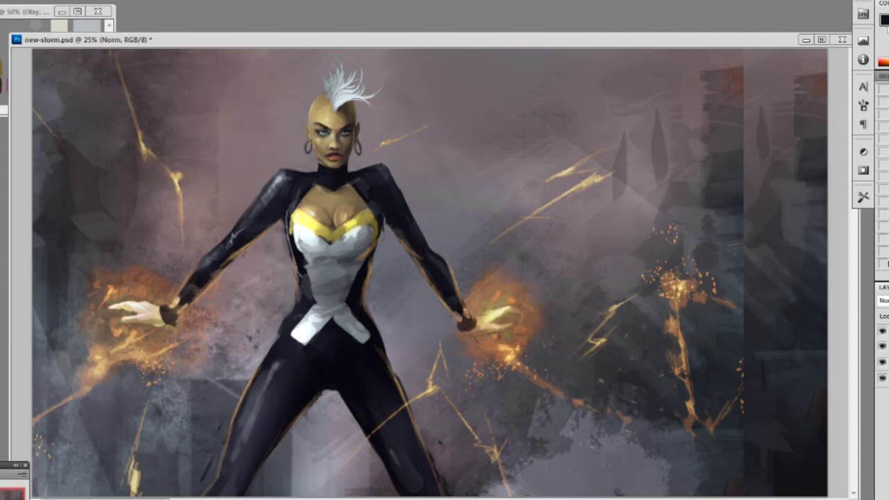
Duplicate the painting onto a new layer and repaint the slope from the collar to the right-hand shoulder.
key(ctrl+j)
alt+click(373, 161)
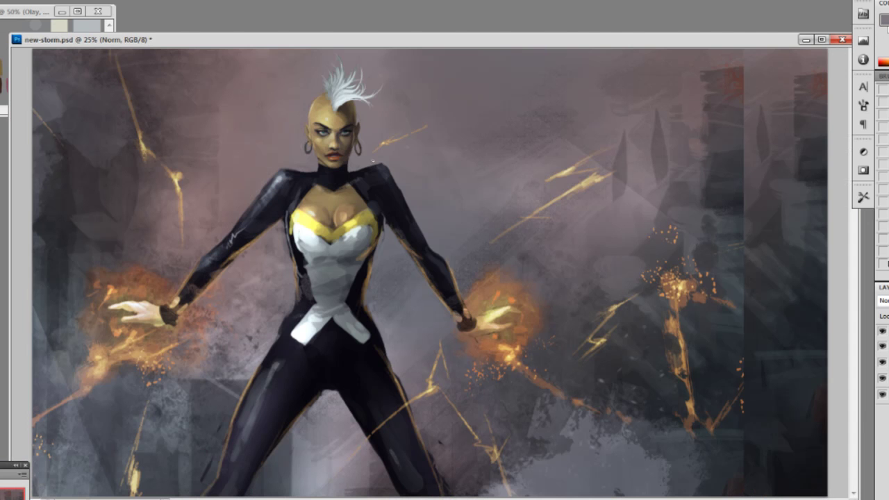
drag(351, 169, 386, 166)
drag(355, 171, 389, 169)
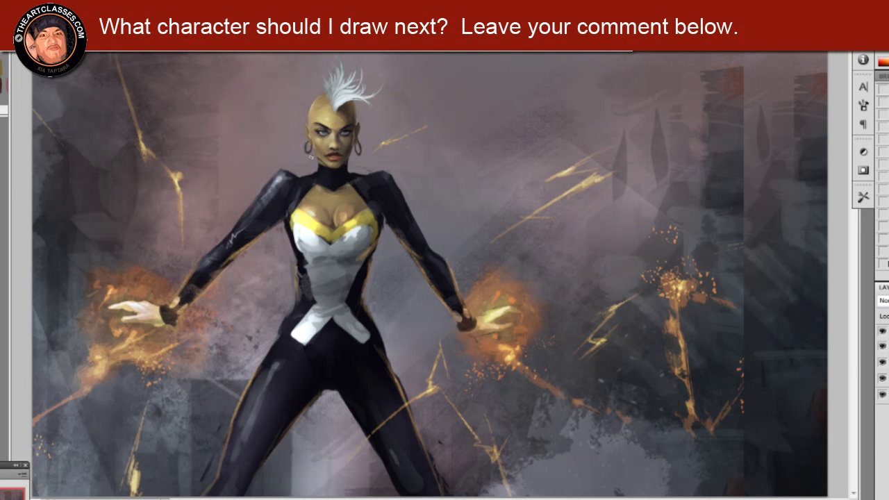
Paint out the pale highlights on the left-hand shoulder and upper sleeve with dark suit color.
alt+click(299, 178)
mouse_move(240, 220)
mouse_down()
mouse_move(270, 181)
mouse_move(237, 237)
mouse_up()
right_click(302, 196)
click(324, 276)
click(239, 243)
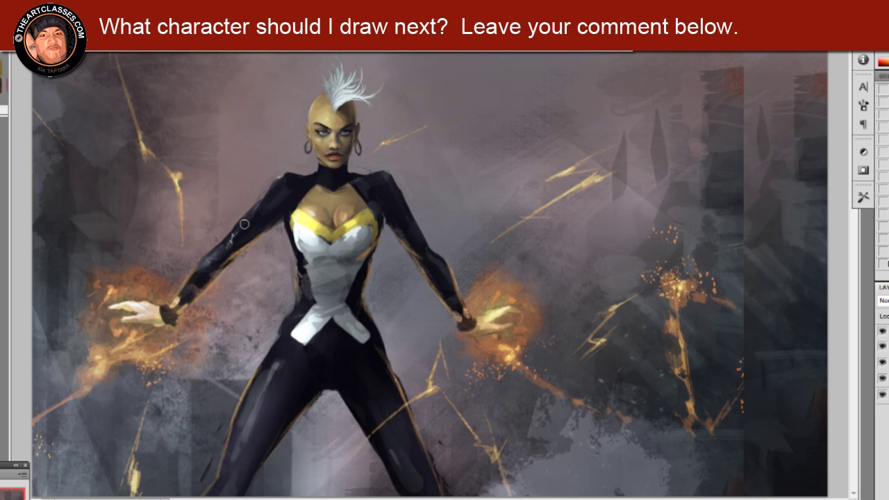
drag(299, 177, 292, 164)
alt+click(245, 220)
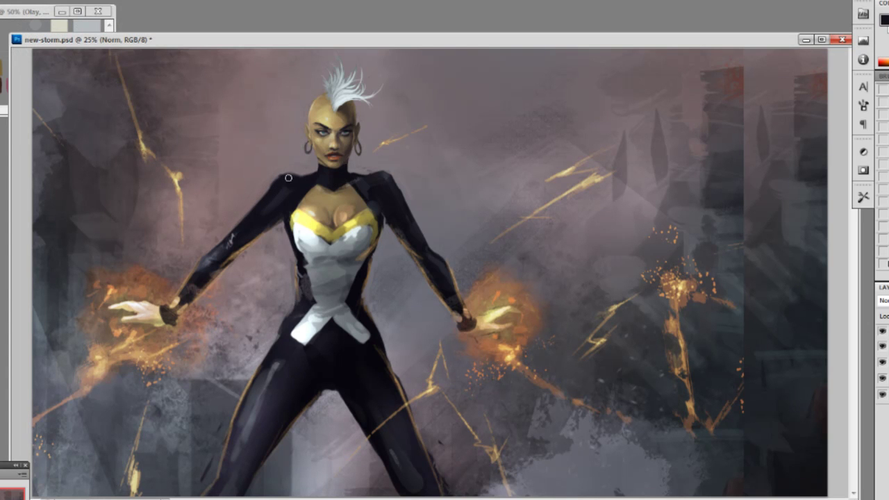
Adjust the brush and darken the right-hand shoulder and the suit beside the chest opening.
right_click(255, 217)
click(314, 298)
click(495, 43)
alt+click(290, 169)
mouse_move(388, 171)
mouse_down()
mouse_move(371, 173)
mouse_move(379, 213)
mouse_up()
alt+click(379, 199)
alt+click(384, 220)
alt+click(352, 175)
drag(354, 181, 367, 194)
Paint the right-hand upper sleeve in solid dark suit color to smooth its highlights.
alt+click(420, 224)
drag(413, 215, 428, 245)
drag(403, 195, 418, 232)
alt+click(396, 195)
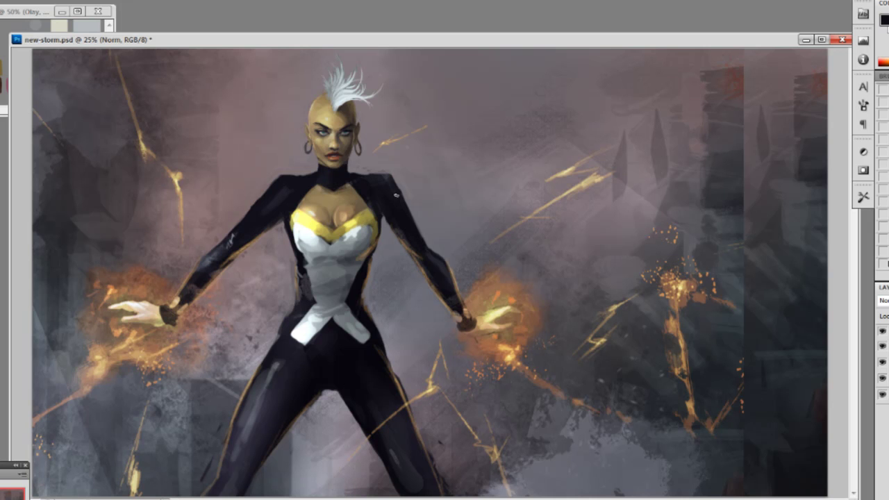
Clean up the left-hand underarm edge and the top of the right-hand shoulder with sampled colors.
alt+click(284, 229)
drag(286, 222, 288, 235)
alt+click(282, 213)
alt+click(375, 164)
drag(375, 175, 368, 174)
alt+click(221, 241)
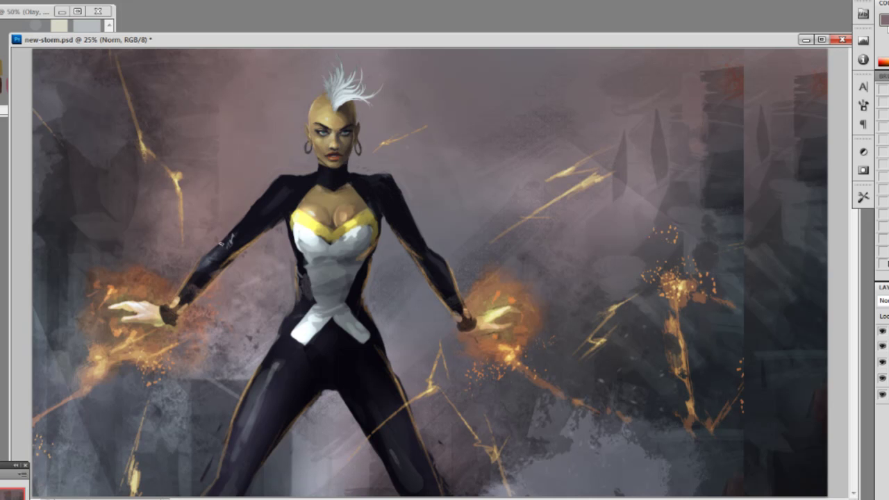
Refine the contour from the collar to the left-hand shoulder with sampled suit and background colors.
alt+click(301, 177)
alt+click(289, 169)
alt+click(263, 195)
mouse_move(300, 176)
mouse_down()
mouse_move(279, 178)
mouse_move(299, 177)
mouse_up()
alt+click(275, 174)
alt+click(281, 184)
alt+click(413, 140)
alt+click(324, 167)
alt+click(309, 174)
alt+click(281, 182)
Smooth the left-hand sleeve and its underside near the armpit with sampled colors.
drag(279, 202, 275, 195)
alt+click(272, 231)
drag(270, 229, 286, 218)
alt+click(385, 217)
alt+click(390, 232)
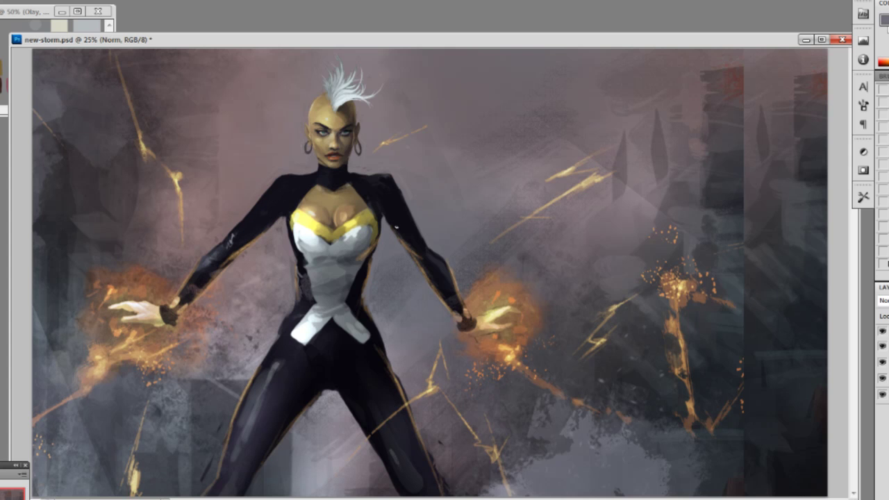
Reshape the outer contour of the right-hand shoulder and upper arm with sampled colors.
alt+click(389, 185)
mouse_move(397, 176)
mouse_down()
mouse_move(390, 174)
mouse_move(398, 179)
mouse_up()
alt+click(400, 171)
mouse_move(382, 172)
mouse_down()
mouse_move(398, 176)
mouse_move(402, 190)
mouse_up()
drag(401, 192, 411, 215)
drag(374, 173, 386, 174)
Clean up the lower edge of the left-hand upper sleeve toward the armpit.
alt+click(269, 204)
alt+click(259, 238)
drag(268, 229, 291, 207)
alt+click(284, 212)
alt+click(251, 240)
alt+click(290, 191)
alt+click(293, 199)
Clean up the right-hand armpit and the suit edge beside the bust with sampled suit and background colors.
alt+click(394, 202)
alt+click(381, 220)
alt+click(379, 207)
drag(378, 205, 375, 202)
alt+click(382, 207)
alt+click(376, 206)
alt+click(380, 206)
alt+click(375, 214)
alt+click(371, 198)
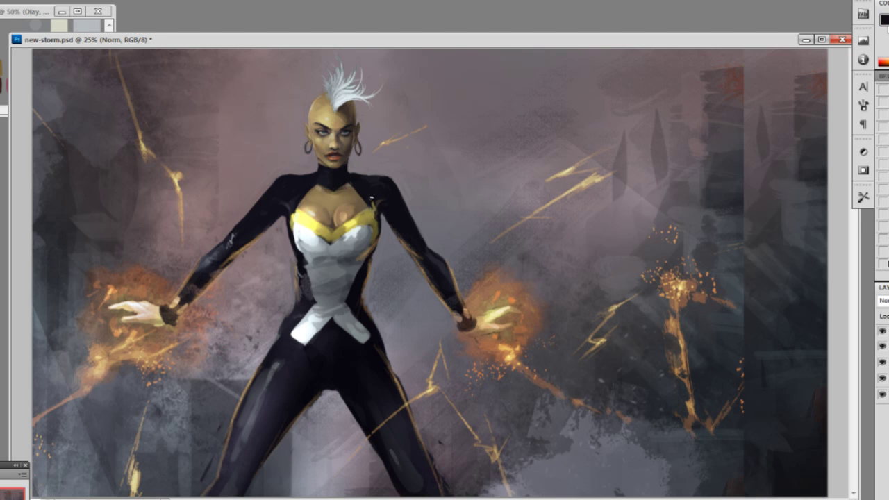
alt+click(380, 226)
alt+click(376, 234)
Refine the dark suit edge along the left-hand side of the torso up to the armpit, and save the file.
alt+click(295, 247)
alt+click(303, 284)
alt+click(300, 208)
alt+click(289, 207)
key(ctrl+s)
Reshape the outer contour of the right-hand shoulder with sampled suit and background colors.
alt+click(401, 188)
alt+click(392, 175)
alt+click(394, 179)
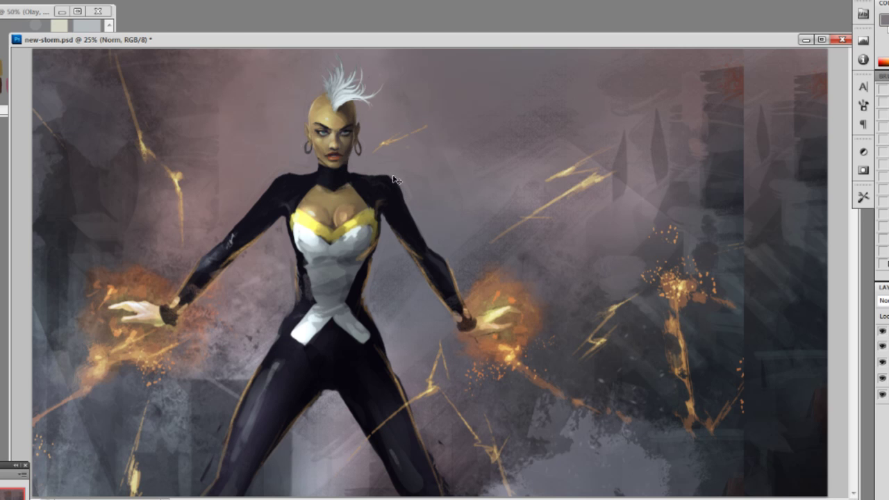
alt+click(410, 205)
alt+click(391, 179)
Model the skin of the cleavage with sampled light and shadow skin tones.
alt+click(350, 177)
alt+click(330, 210)
alt+click(324, 207)
alt+click(332, 224)
alt+click(327, 219)
mouse_move(332, 217)
mouse_down()
mouse_move(331, 226)
mouse_move(326, 208)
mouse_up()
alt+click(328, 221)
alt+click(329, 199)
alt+click(331, 221)
Refine the yellow trim of the bodice and blend the chest skin above it with sampled colors.
alt+click(353, 208)
alt+click(375, 200)
alt+click(371, 211)
alt+click(316, 224)
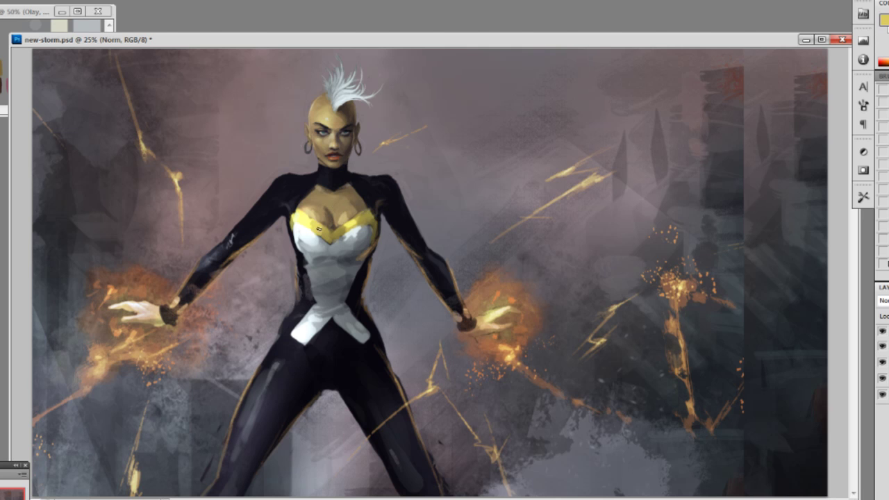
alt+click(340, 224)
mouse_move(343, 218)
mouse_down()
mouse_move(327, 203)
mouse_move(321, 212)
mouse_up()
alt+click(322, 203)
alt+click(322, 206)
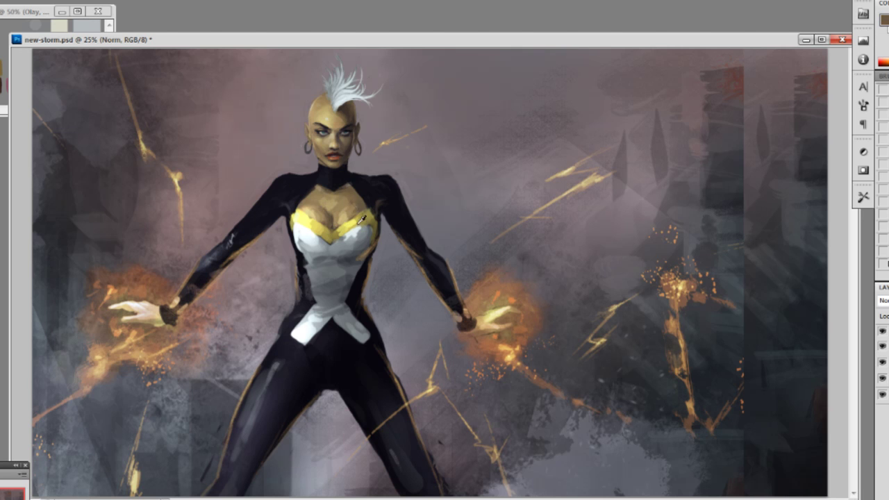
Touch up the center and right-hand part of the yellow trim and the skin below the collar opening.
alt+click(333, 230)
alt+click(356, 221)
alt+click(352, 193)
alt+click(329, 194)
alt+click(354, 194)
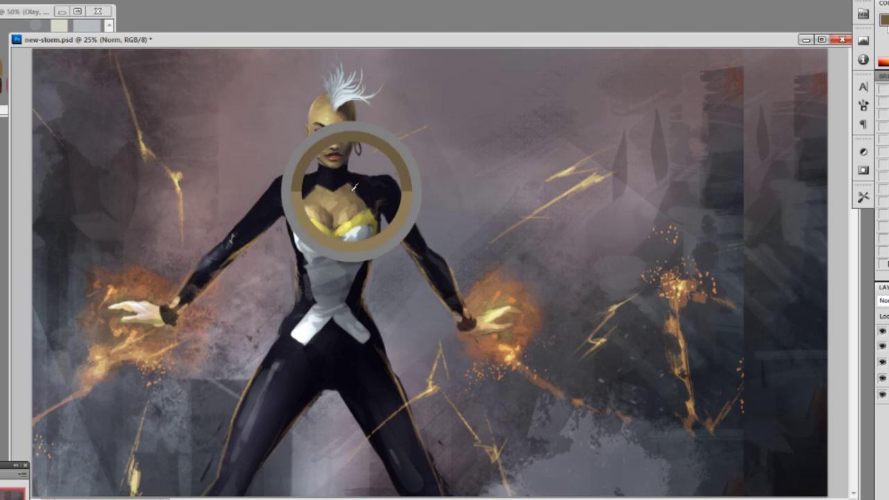
alt+click(323, 215)
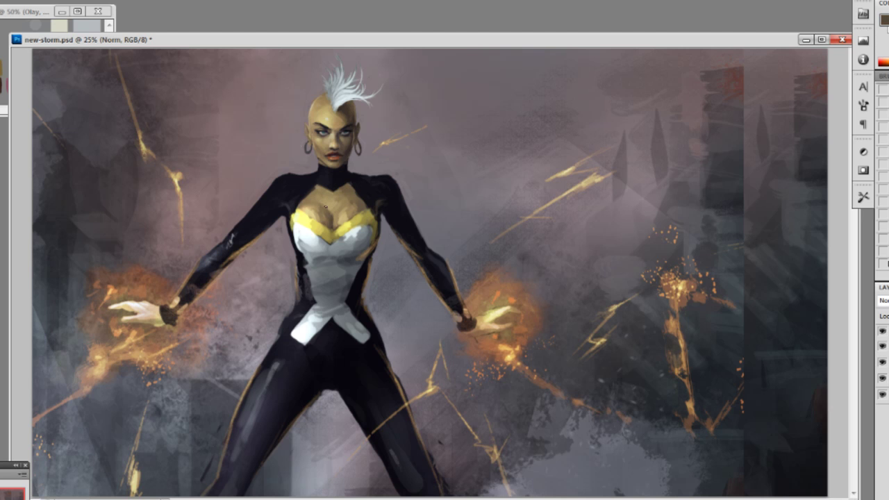
Smooth the skin shading on the right-hand side of the chest opening with sampled skin tones.
alt+click(350, 212)
alt+click(358, 197)
alt+click(337, 221)
alt+click(347, 213)
alt+click(354, 204)
Touch up the white bodice and the suit edges at the waist and left-hand hip with sampled colors.
alt+click(341, 241)
alt+click(354, 260)
alt+click(375, 264)
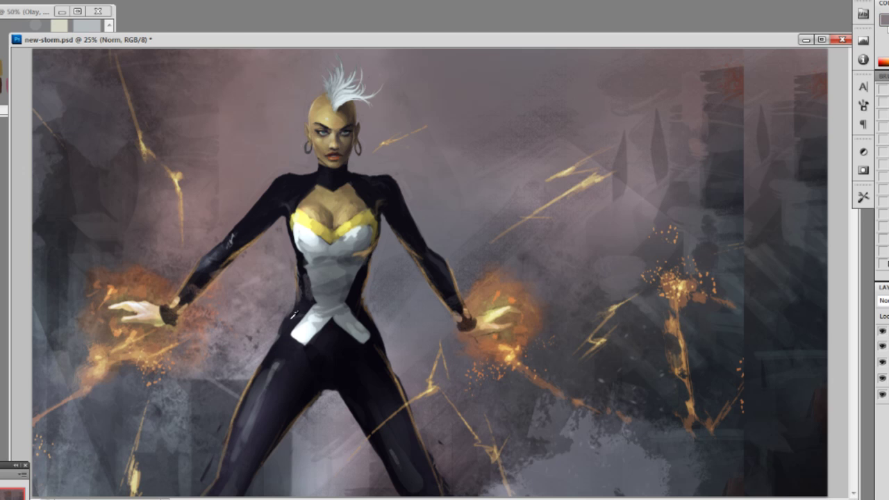
alt+click(281, 328)
Refine the right-hand shoulder and sleeve contour on a new layer with a 30 px hard round brush.
key(ctrl+minus)
right_click(331, 215)
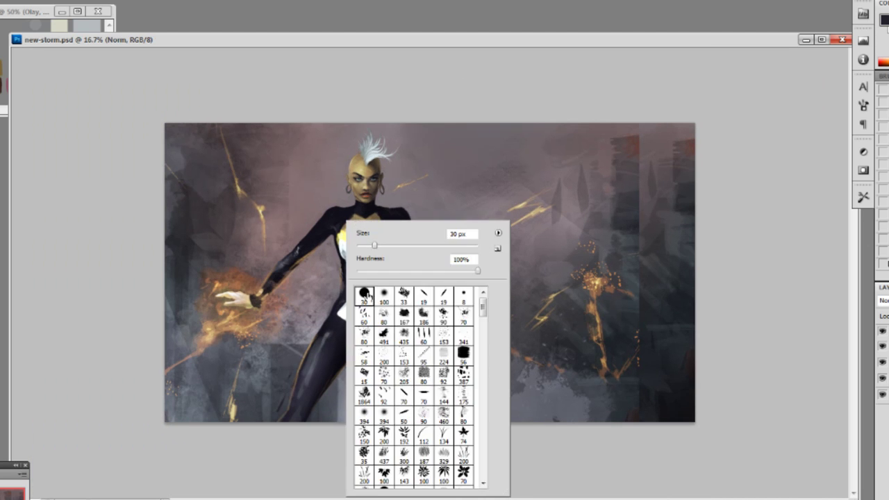
click(457, 94)
key(ctrl+plus)
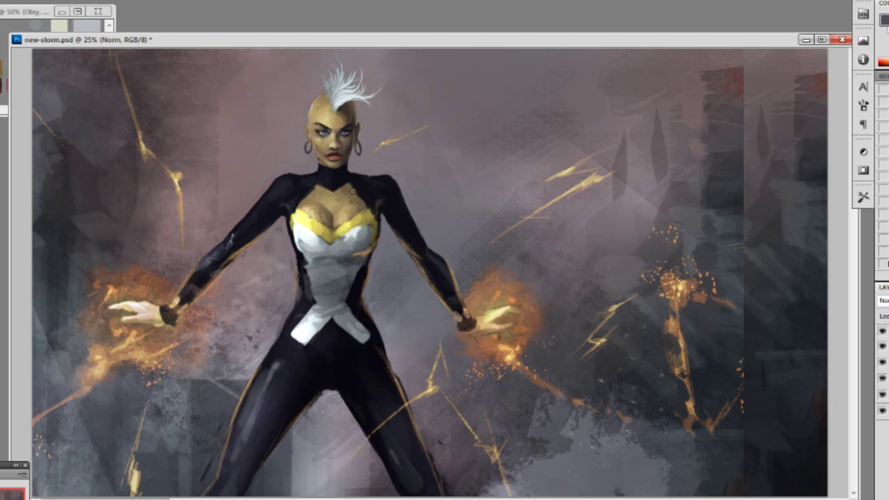
alt+click(396, 182)
alt+click(394, 209)
alt+click(445, 266)
alt+click(446, 261)
alt+click(412, 232)
alt+click(406, 215)
Reshape the top of the left-hand shoulder and its transition to the collar with sampled colors, saving the file.
alt+click(319, 170)
key(ctrl+s)
alt+click(291, 173)
alt+click(297, 177)
alt+click(288, 171)
drag(283, 172, 295, 172)
alt+click(317, 162)
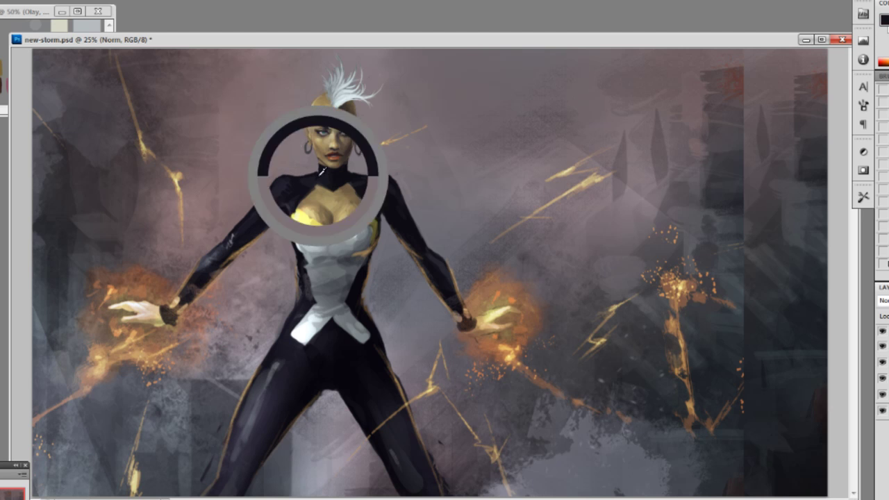
alt+click(268, 189)
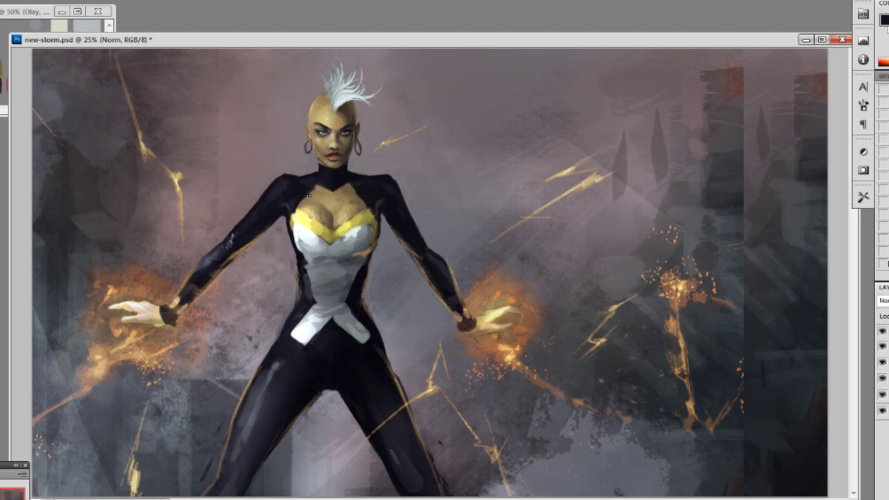
Round off the top and outer edge of the right-hand shoulder with sampled colors, and save the file.
alt+click(396, 183)
alt+click(390, 174)
drag(390, 174, 406, 208)
alt+click(382, 171)
alt+click(379, 175)
drag(373, 177, 384, 174)
key(ctrl+s)
Refine the left-hand edge of the white bodice and touch up the left-hand sleeve with sampled colors.
alt+click(305, 245)
drag(299, 252, 295, 235)
alt+click(296, 232)
key(x)
drag(304, 265, 308, 275)
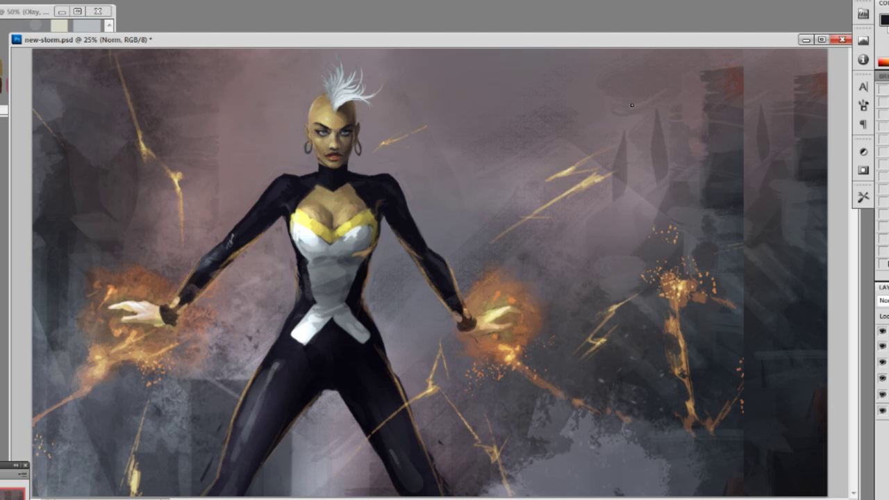
alt+click(456, 236)
alt+click(217, 248)
key(ctrl+minus)
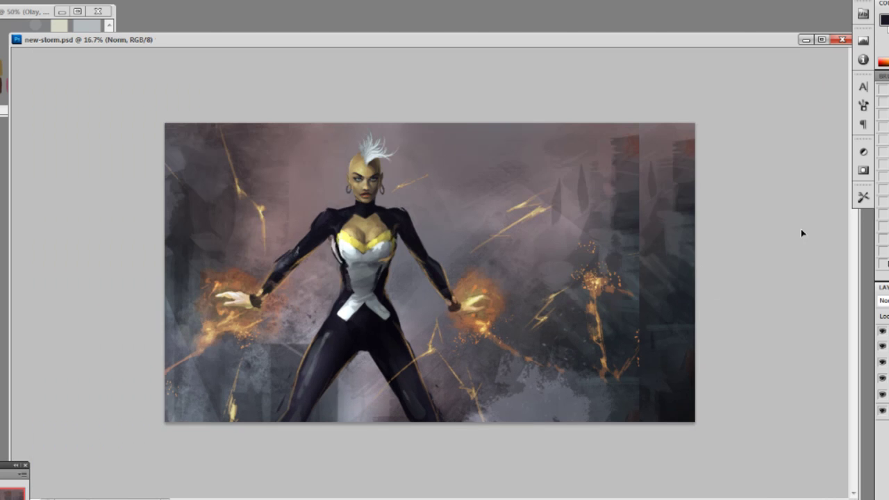
Merge the new paint layers down into the Background copy 2 layer, toggling layer visibility to compare.
key(ctrl+e)
click(882, 363)
click(882, 363)
click(887, 348)
key(ctrl+e)
click(884, 348)
click(883, 349)
key(ctrl+plus)
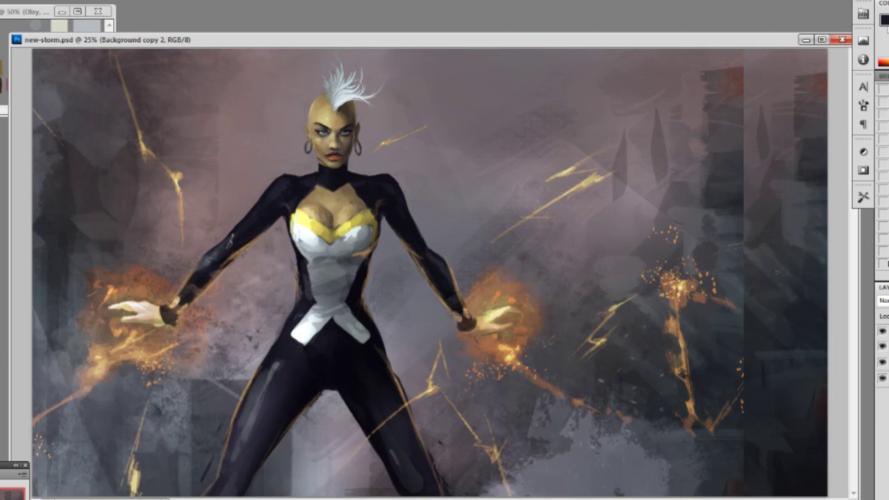
Add white highlights to the figure on a new Overlay layer and merge it into Background copy 2.
key(F2)
key(x)
right_click(311, 232)
click(355, 287)
click(511, 39)
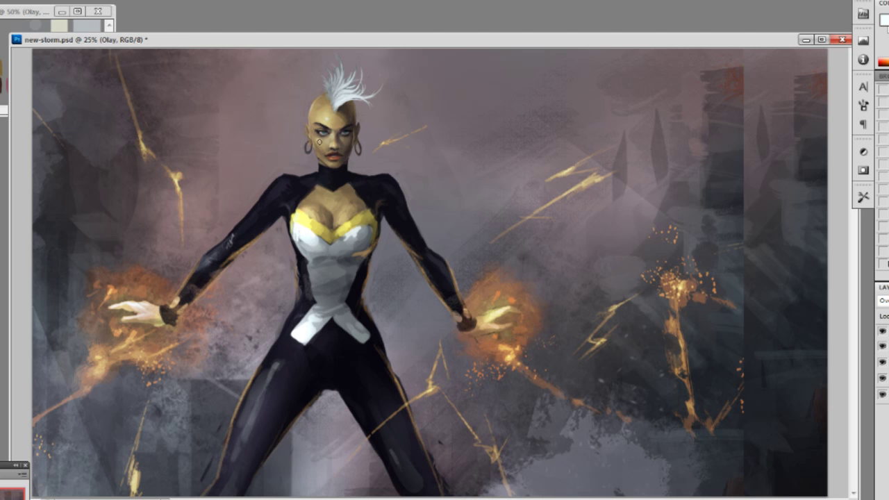
key(ctrl+e)
click(882, 360)
click(881, 360)
Flip the image horizontally and reshape the left-hand sleeve around the elbow on a new layer with sampled colors.
key(ctrl+shift+h)
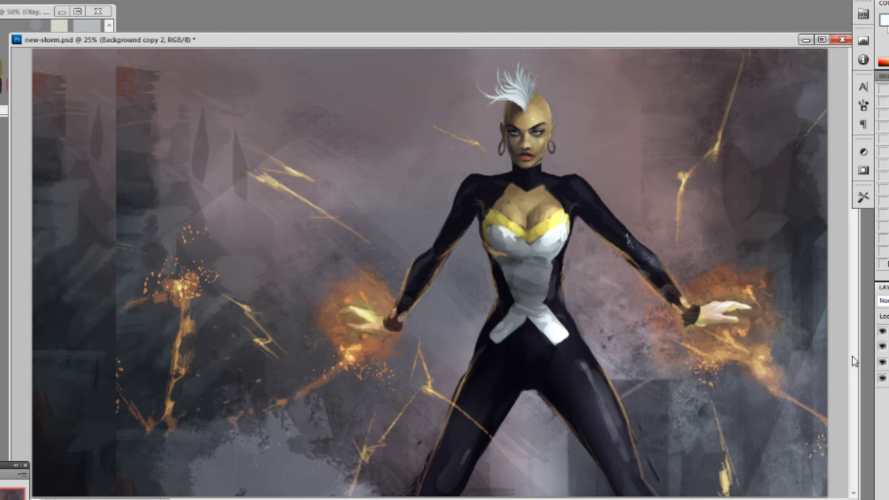
key(ctrl+shift+alt+n)
alt+click(432, 242)
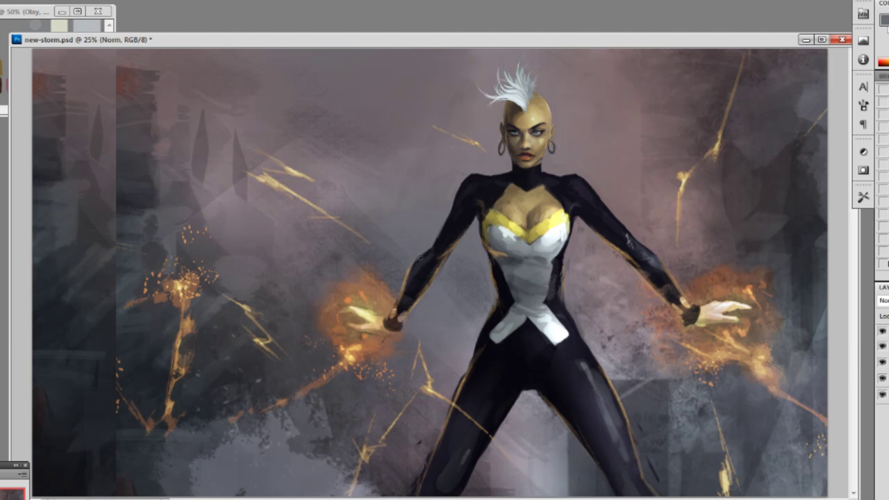
drag(412, 267, 427, 251)
alt+click(447, 234)
drag(449, 222, 417, 266)
alt+click(427, 256)
alt+click(453, 212)
alt+click(425, 245)
alt+click(414, 273)
Refine the orange rim light and dark suit edges along the sides of the bodice and hips.
alt+click(482, 237)
alt+click(493, 265)
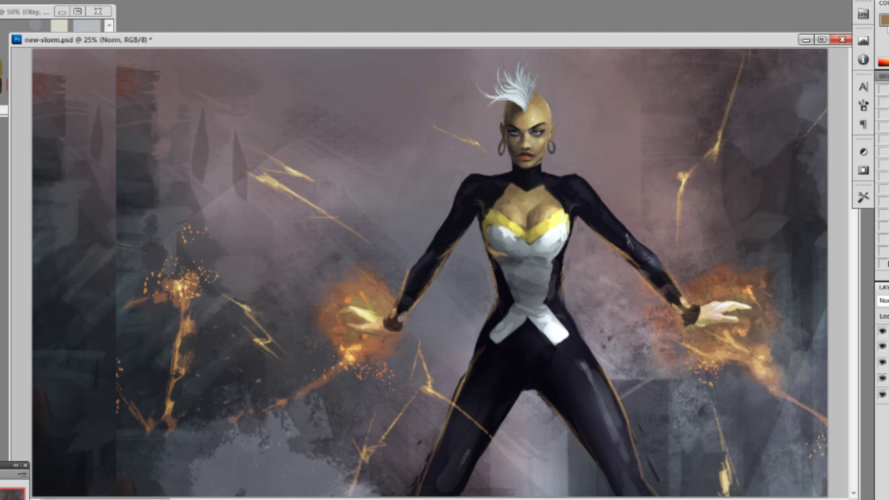
alt+click(497, 286)
alt+click(577, 328)
alt+click(589, 334)
alt+click(504, 250)
Paint a rim light along the left-hand side of the jaw and neck with the sampled orange glow color.
drag(510, 156, 517, 163)
alt+click(356, 351)
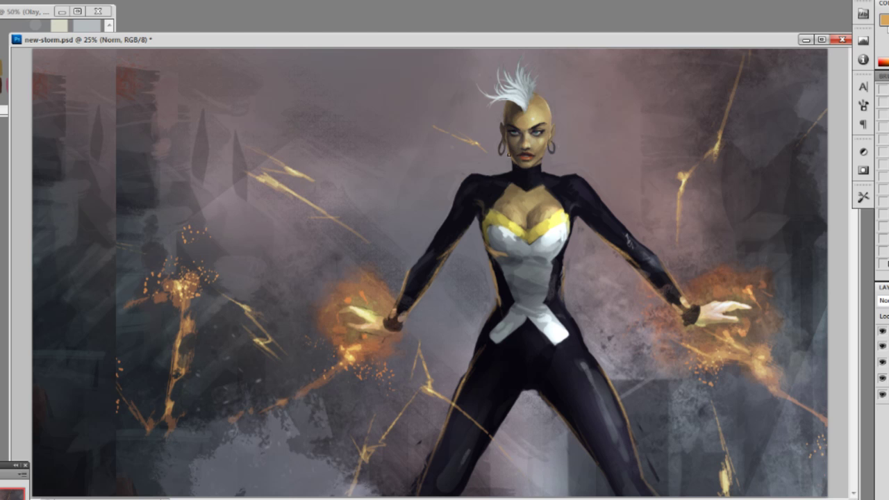
drag(514, 170, 512, 165)
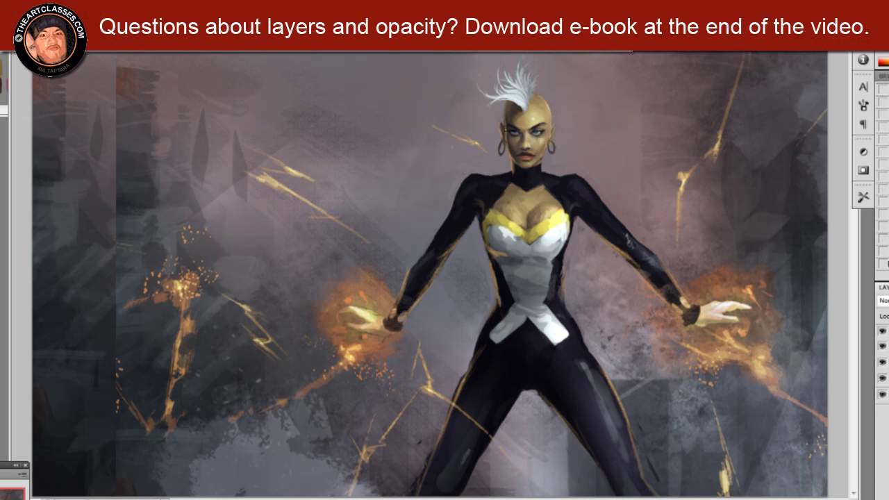
drag(514, 170, 517, 179)
right_click(527, 208)
click(581, 293)
click(520, 175)
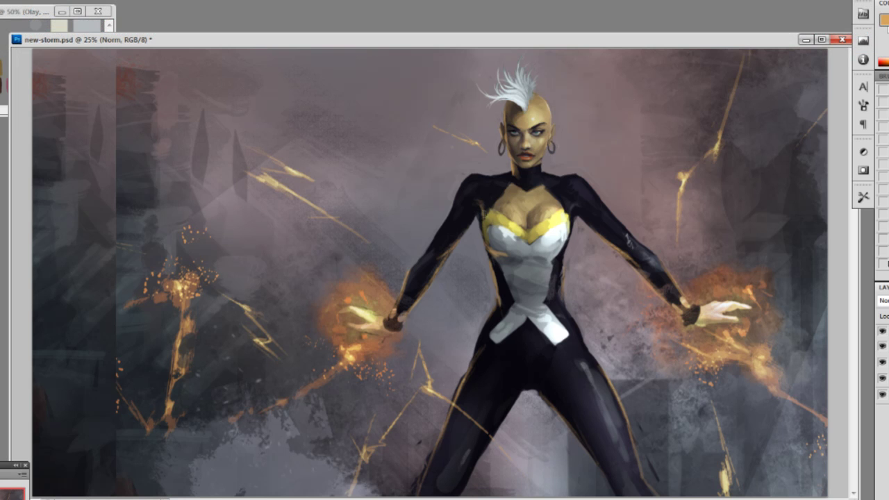
Add orange rim light to the underside of the left-hand sleeve and blend it with sampled suit and background colors.
alt+click(478, 203)
alt+click(482, 236)
alt+click(356, 352)
mouse_move(445, 256)
mouse_down()
mouse_move(436, 263)
mouse_move(451, 247)
mouse_move(439, 261)
mouse_up()
alt+click(442, 252)
alt+click(443, 253)
alt+click(446, 243)
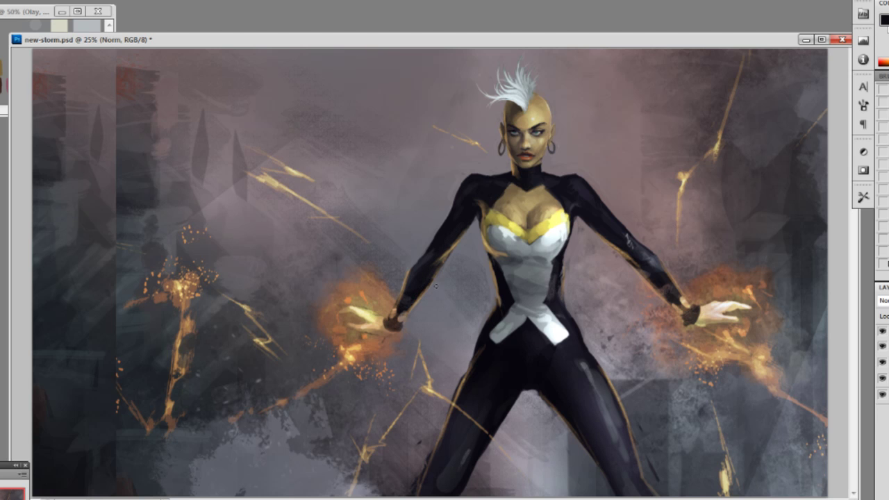
alt+click(433, 278)
Strengthen the rim light along the left-hand armpit and bust with a sampled pale yellow from the glow.
alt+click(354, 352)
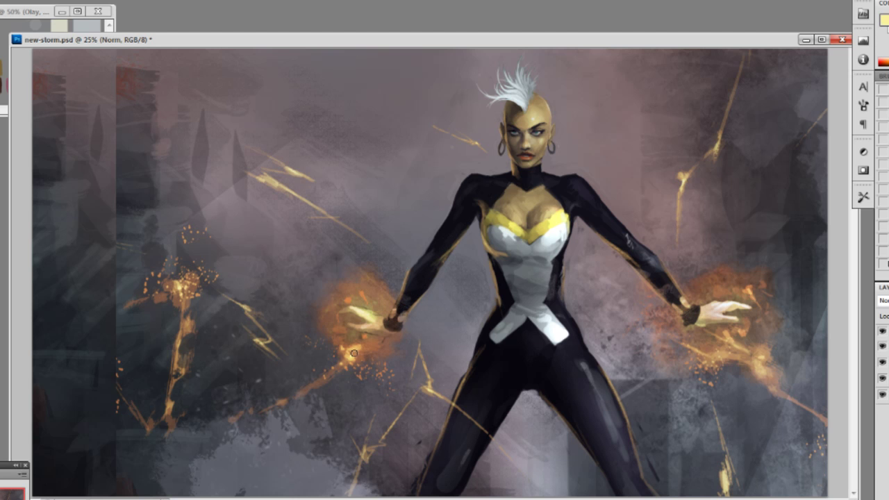
alt+click(482, 209)
alt+click(495, 261)
Switch to another brush and clean up the left-hand shoulder contour with sampled suit and background colors.
right_click(465, 182)
double_click(491, 255)
alt+click(487, 181)
key(ctrl+minus)
key(ctrl+plus)
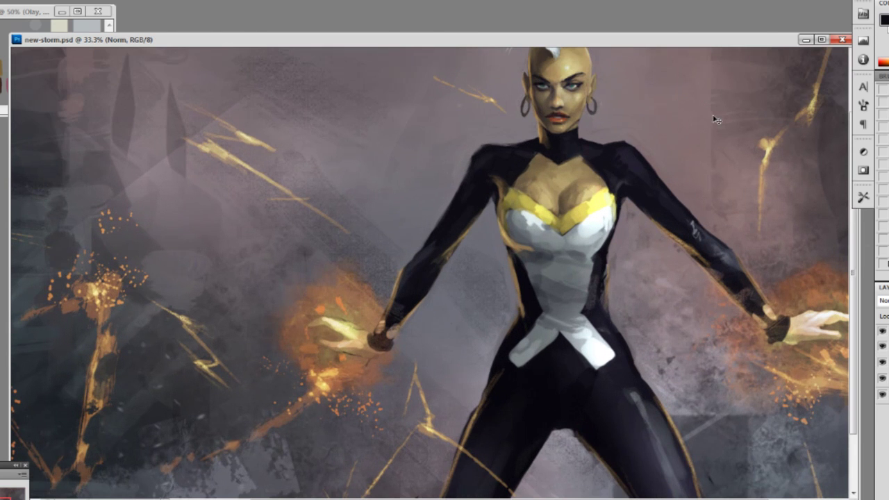
scroll(716, 119, up, 2)
mouse_move(468, 187)
mouse_down()
mouse_move(444, 224)
mouse_move(478, 165)
mouse_move(466, 190)
mouse_up()
alt+click(454, 203)
mouse_move(504, 168)
mouse_down()
mouse_move(474, 170)
mouse_move(461, 198)
mouse_up()
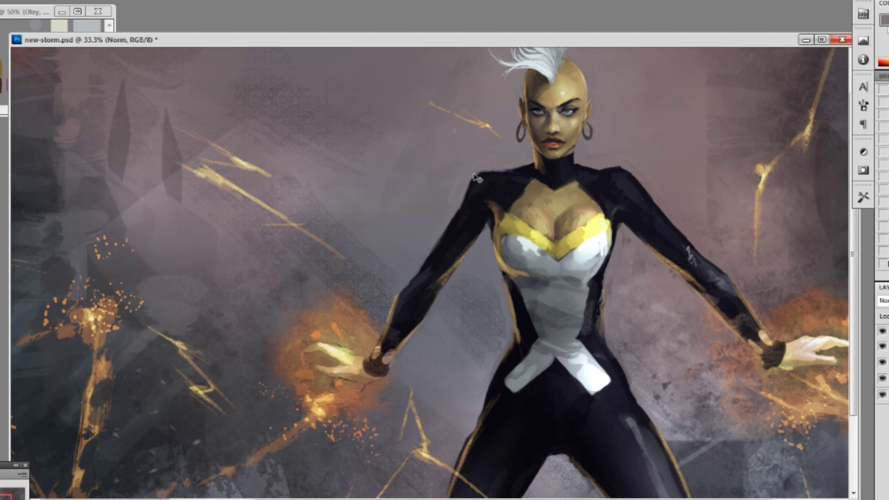
key(ctrl+minus)
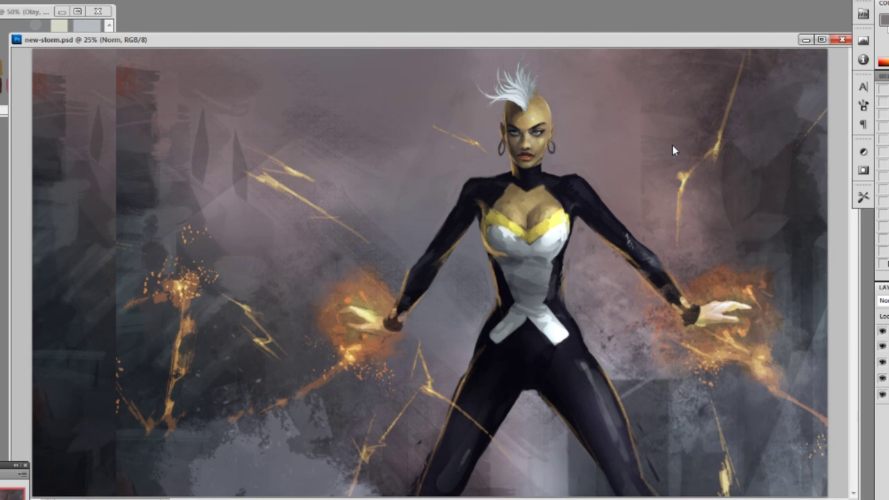
Touch up the outer edge of the left-hand shoulder and upper sleeve with a color sampled from the suit.
alt+click(468, 200)
drag(468, 186, 458, 199)
alt+click(493, 170)
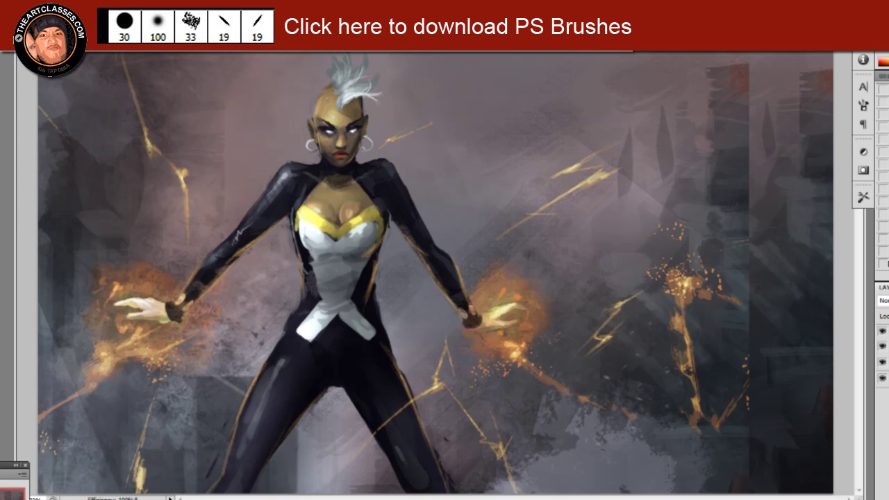
key(ctrl+minus)
key(ctrl+minus)
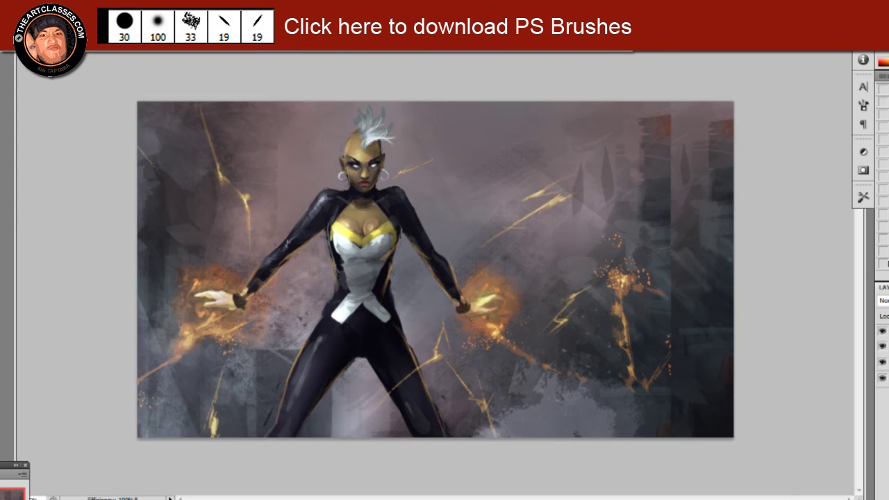